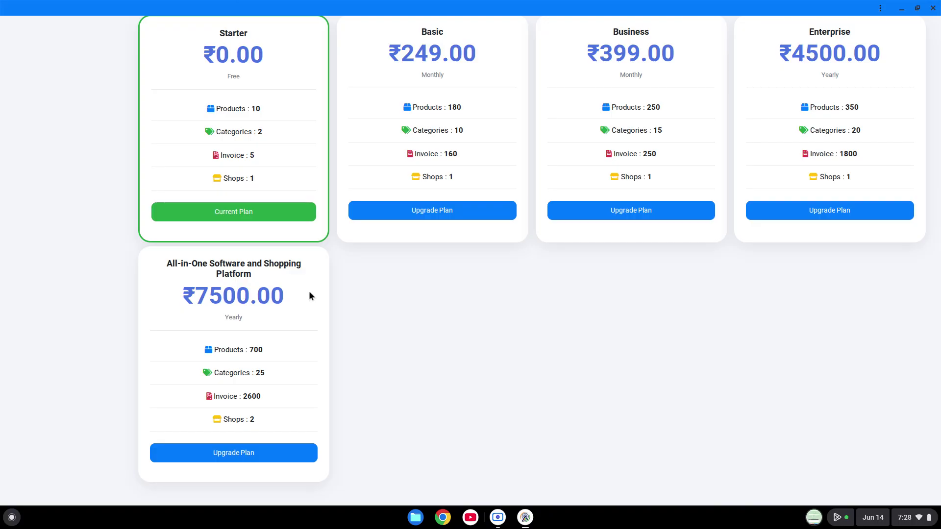
# Review the shop's product category list and open the list of all products
pyautogui.scroll(5, 416, 336)
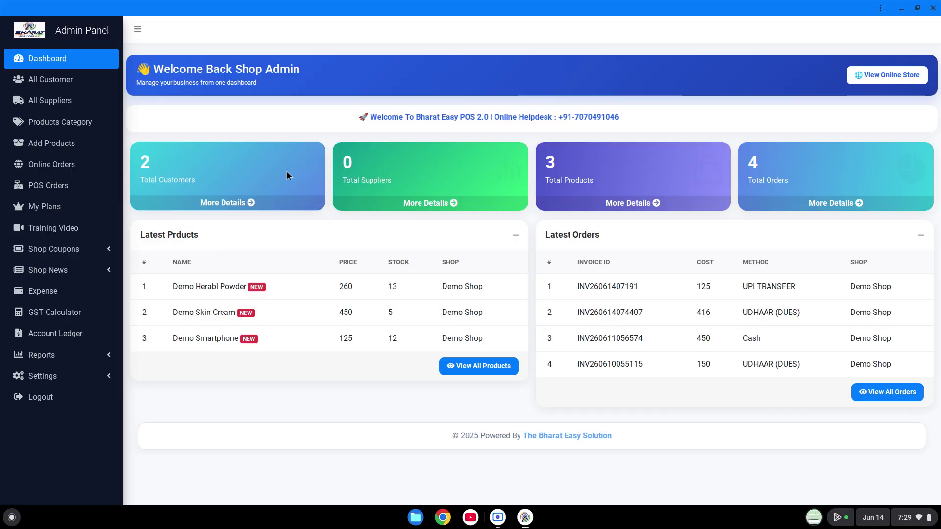
pyautogui.click(78, 131)
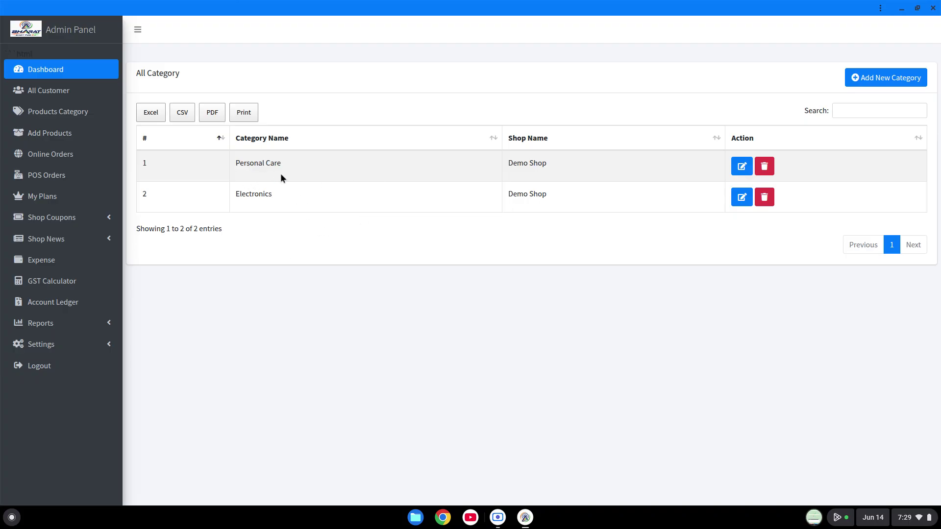
pyautogui.click(80, 134)
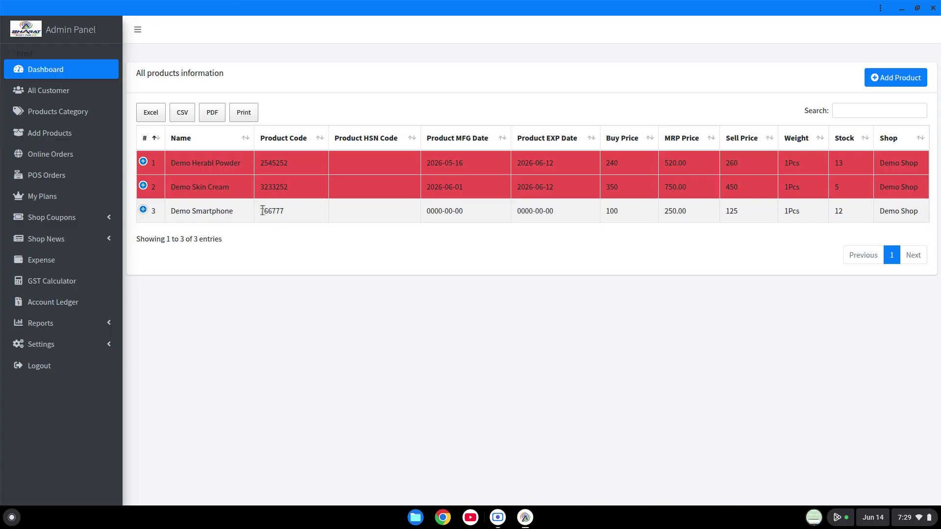
# Edit the Demo Skin Cream product, pick a new expiry date for it and save the update
pyautogui.click(144, 187)
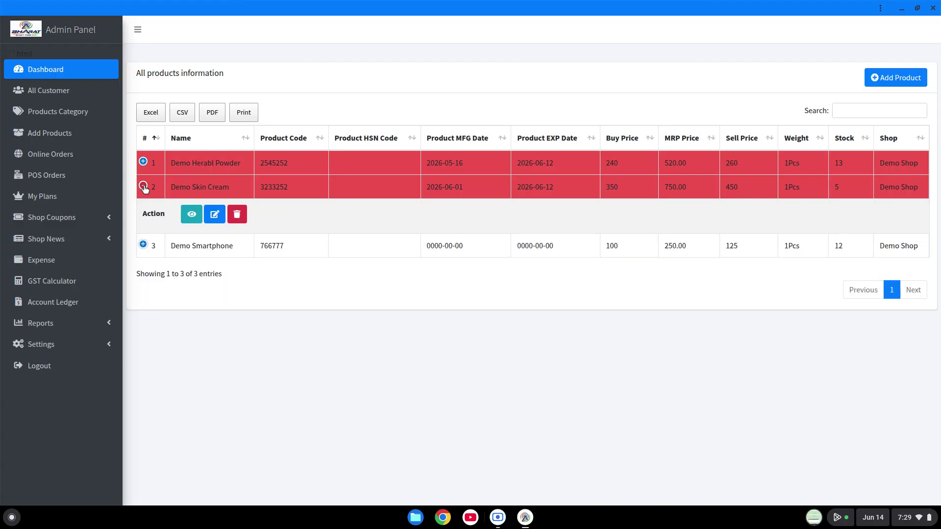
pyautogui.click(214, 215)
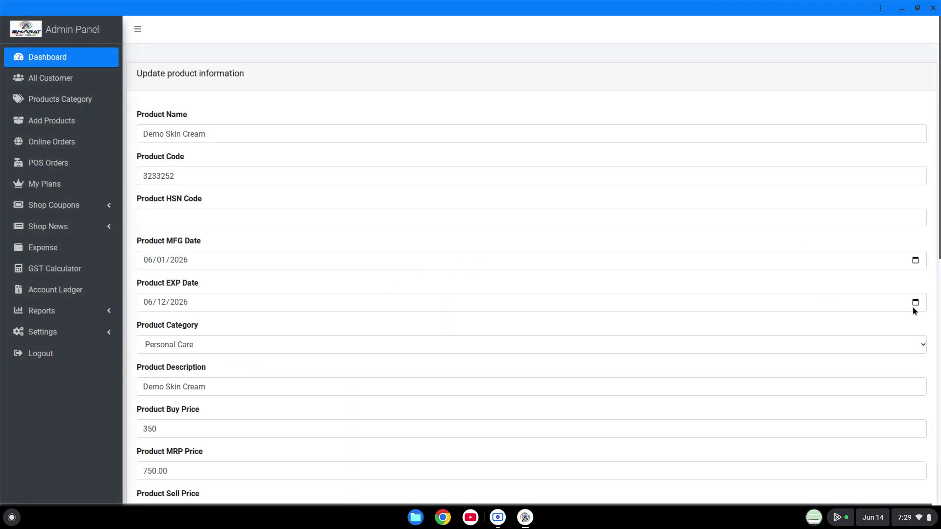
pyautogui.click(915, 304)
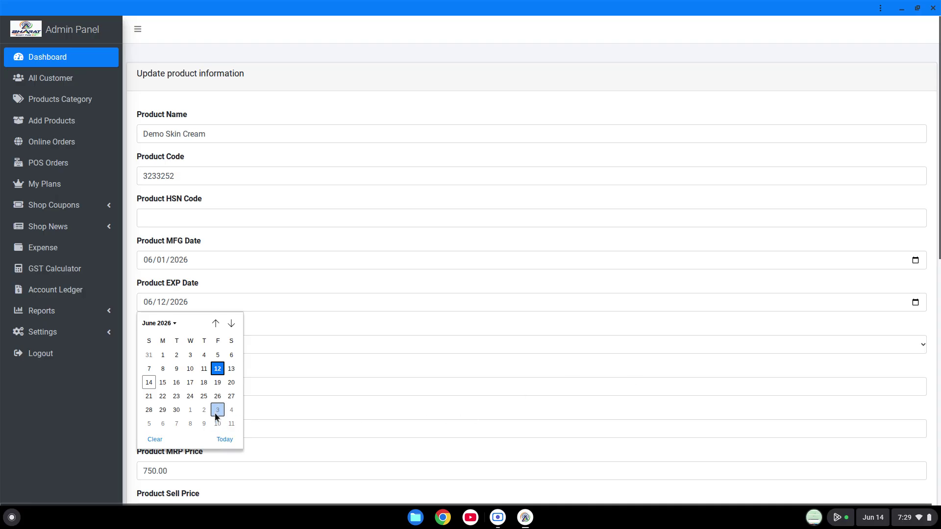
pyautogui.click(181, 408)
pyautogui.scroll(-10, 369, 373)
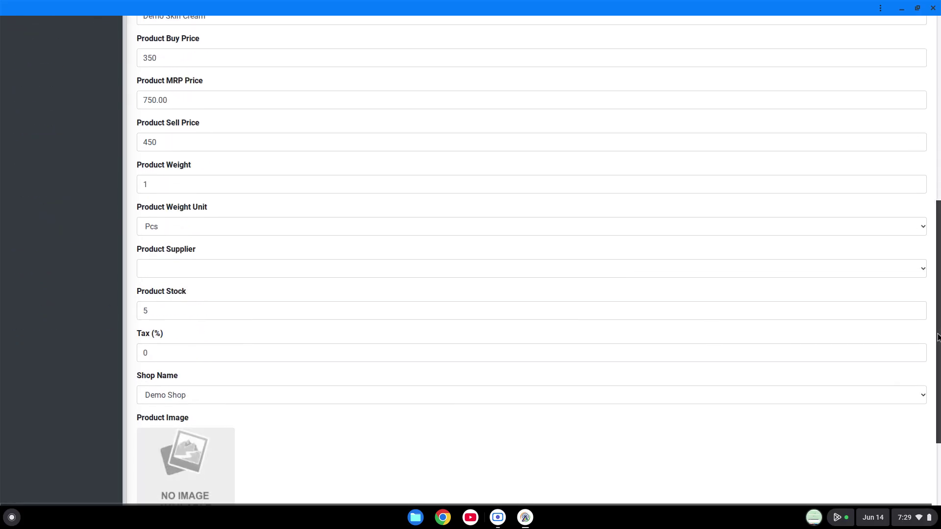
pyautogui.click(199, 483)
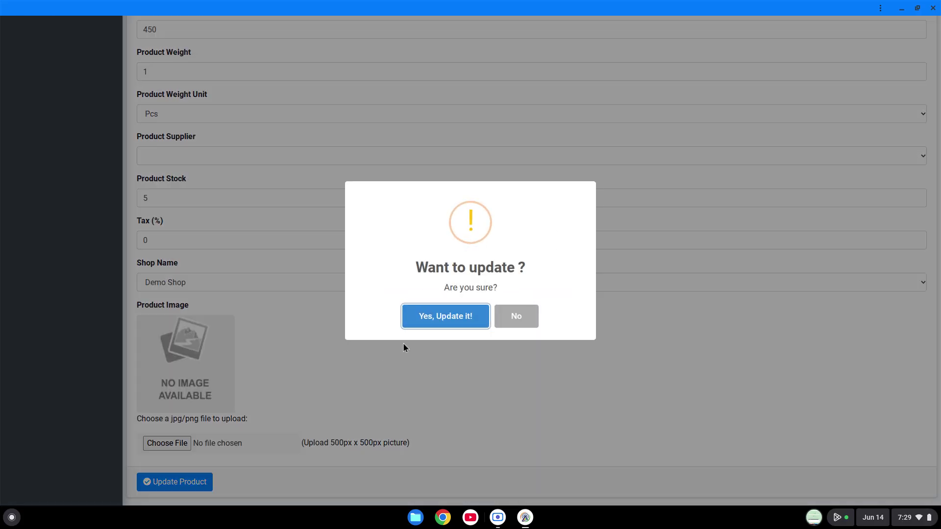
pyautogui.click(429, 319)
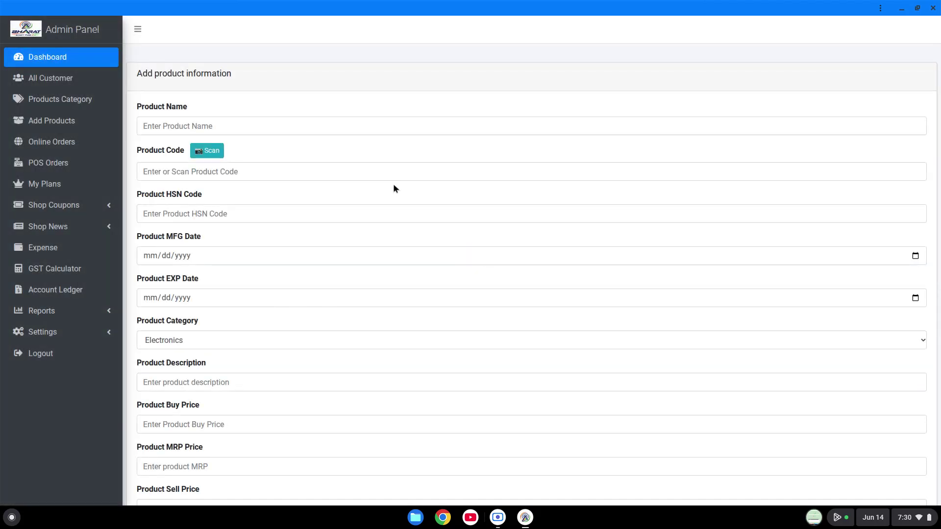
# Look over all the fields of the blank form for adding a product
pyautogui.scroll(-3, 239, 272)
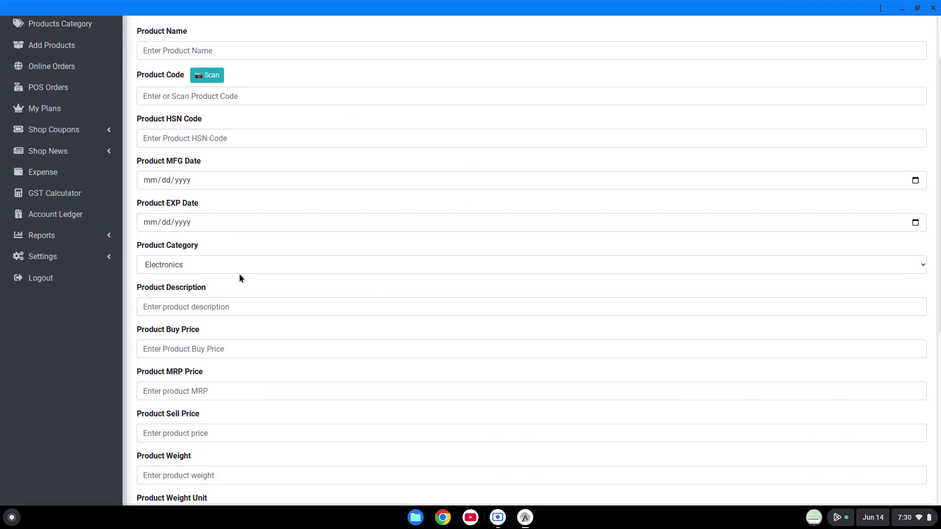
pyautogui.scroll(-5, 239, 278)
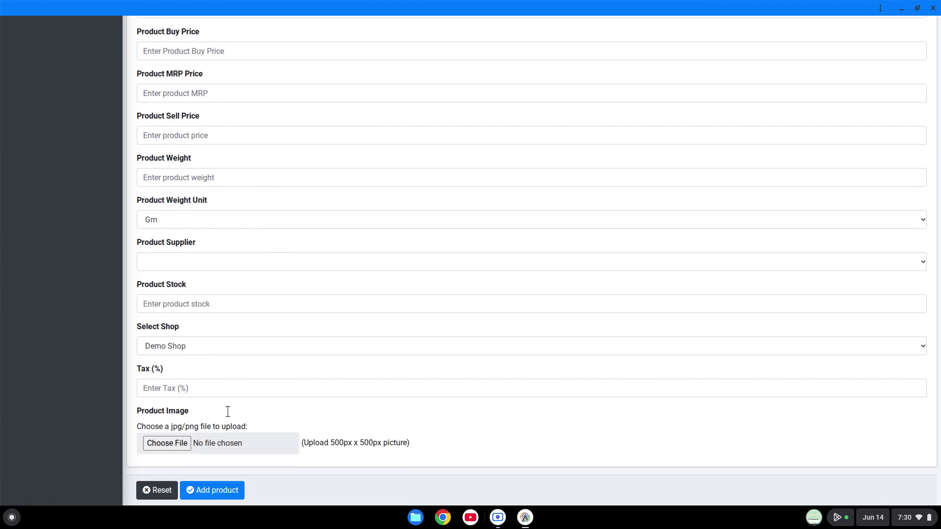
pyautogui.scroll(8, 338, 327)
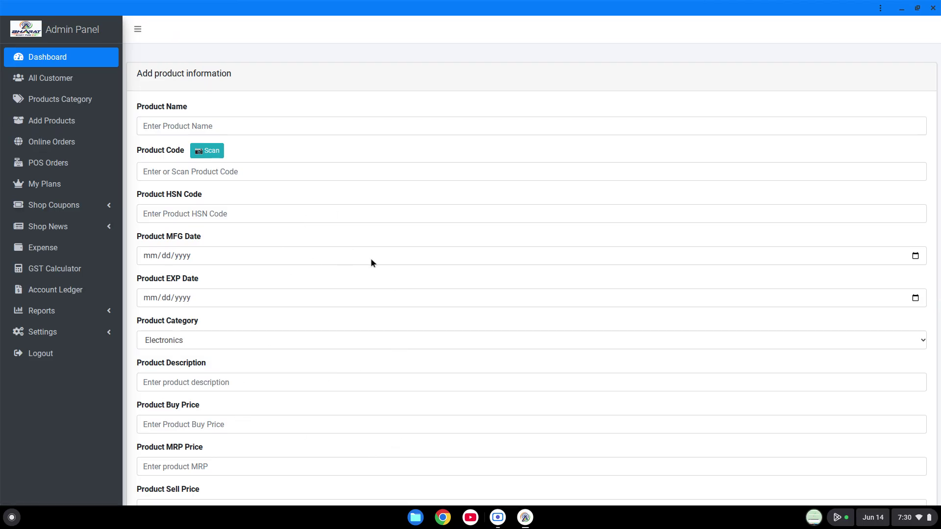
pyautogui.click(166, 126)
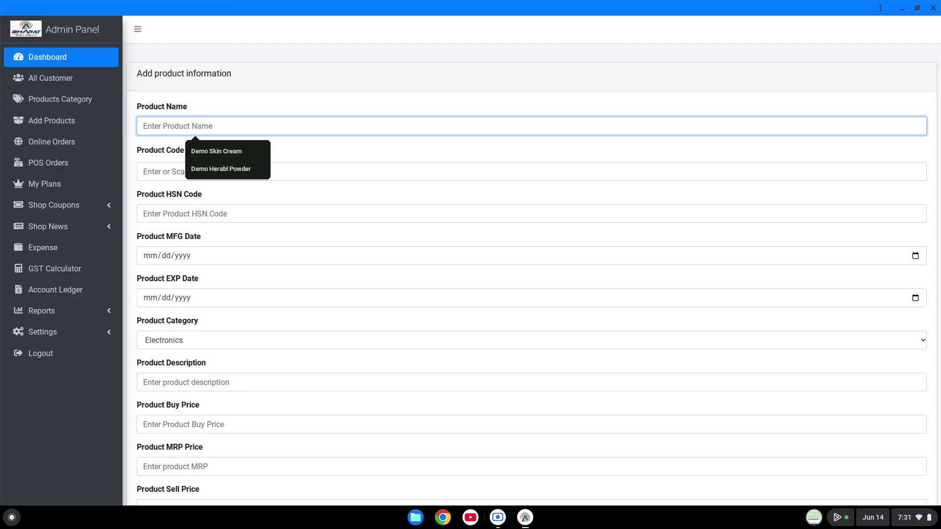
pyautogui.write('demo haldi')
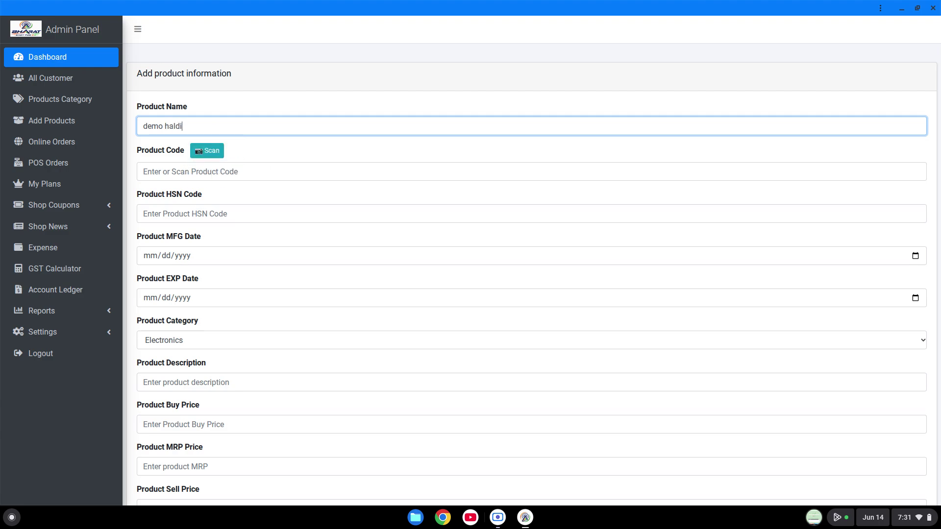
pyautogui.write(' pow')
pyautogui.press('BackSpace')
pyautogui.press('BackSpace')
pyautogui.press('BackSpace')
pyautogui.press('BackSpace')
pyautogui.press('BackSpace')
pyautogui.press('BackSpace')
pyautogui.press('BackSpace')
pyautogui.press('BackSpace')
pyautogui.press('BackSpace')
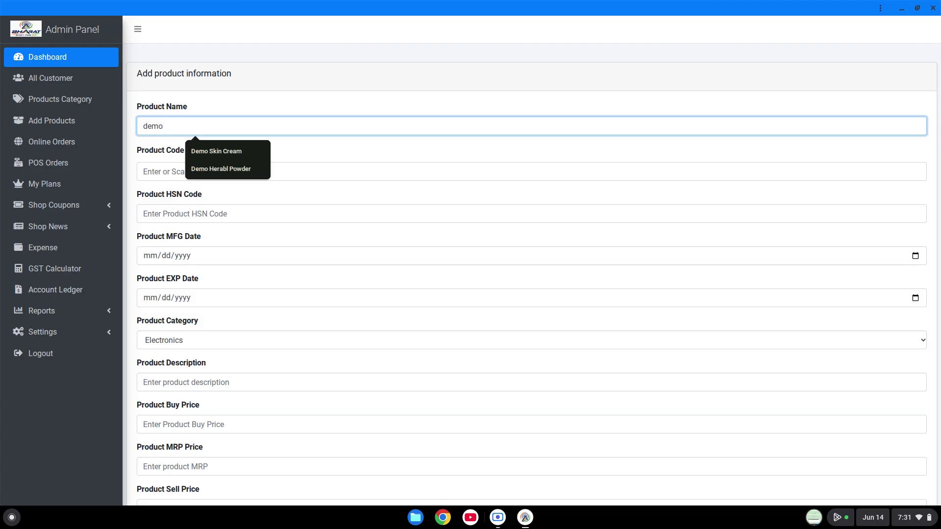
pyautogui.write('hal')
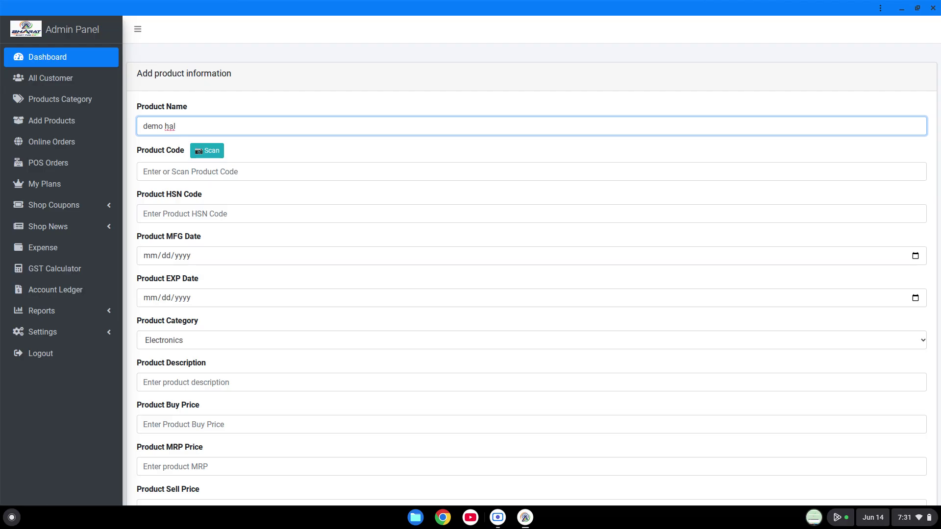
pyautogui.press('BackSpace')
pyautogui.press('BackSpace')
pyautogui.press('BackSpace')
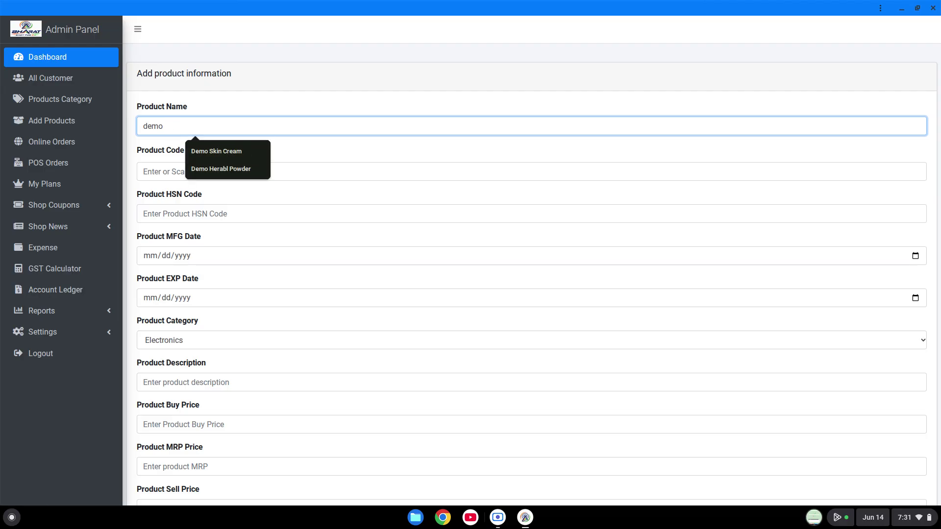
pyautogui.press('BackSpace')
pyautogui.press('BackSpace')
pyautogui.press('BackSpace')
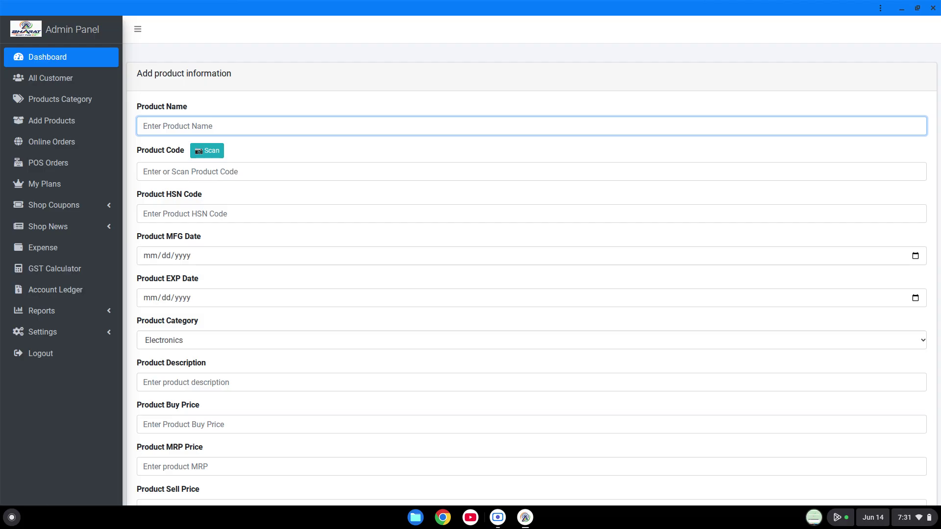
# Enter "Demo Glowe & Lovely" as the name of the new product
pyautogui.write('Demo fa')
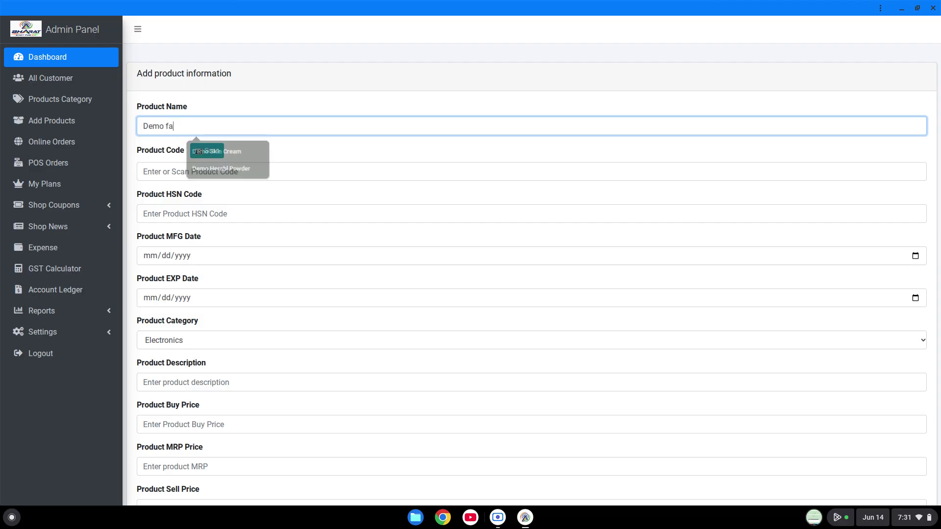
pyautogui.write('ilr & lo')
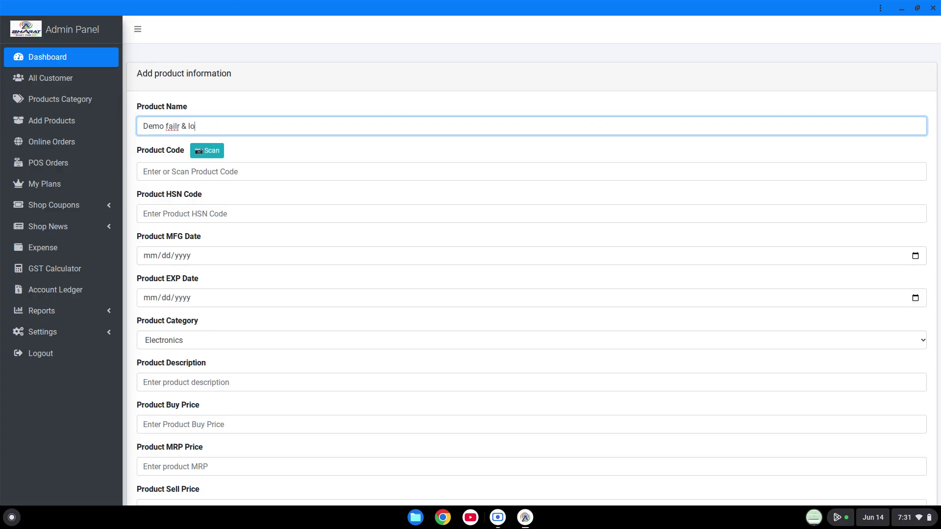
pyautogui.write('vely')
pyautogui.press('BackSpace')
pyautogui.press('capslock')
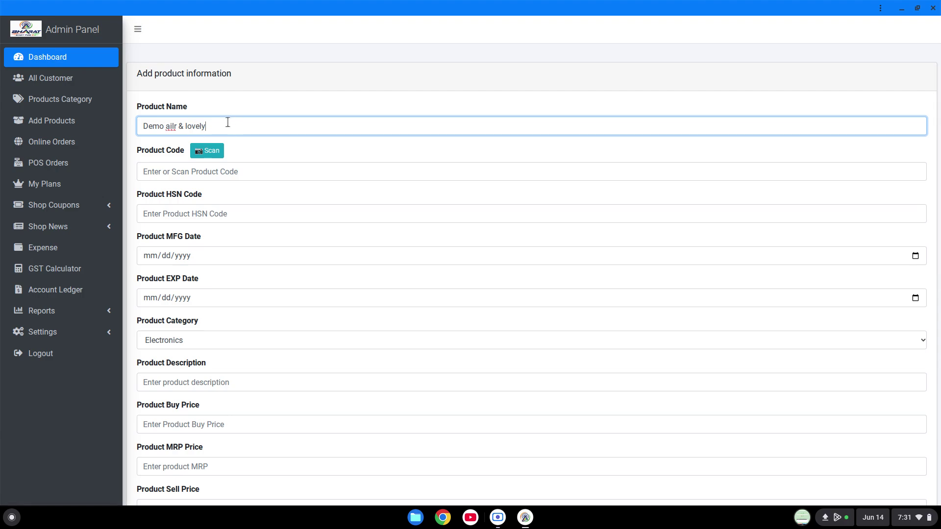
pyautogui.moveTo(227, 122); pyautogui.dragTo(183, 125)
pyautogui.press('BackSpace')
pyautogui.press('BackSpace')
pyautogui.press('BackSpace')
pyautogui.press('BackSpace')
pyautogui.press('BackSpace')
pyautogui.press('BackSpace')
pyautogui.write('gLOW')
pyautogui.press('BackSpace')
pyautogui.press('BackSpace')
pyautogui.press('BackSpace')
pyautogui.press('BackSpace')
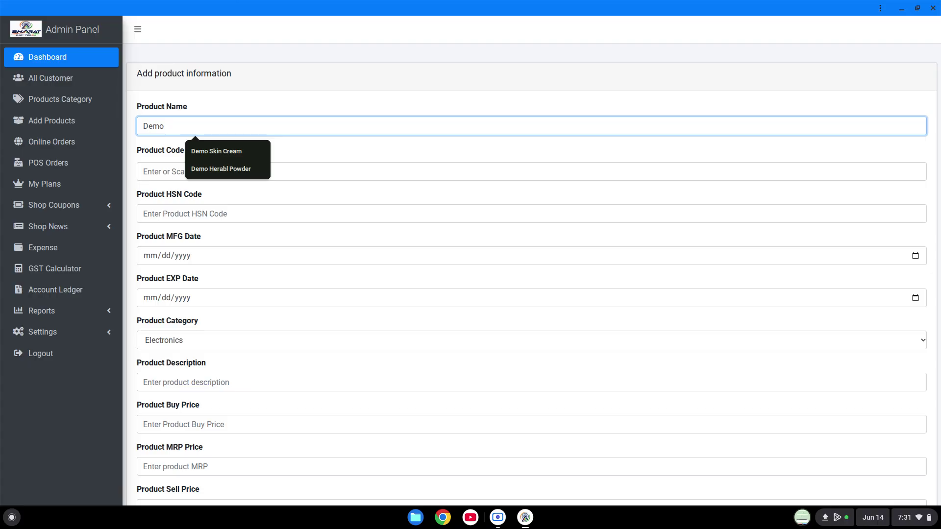
pyautogui.write('Glow')
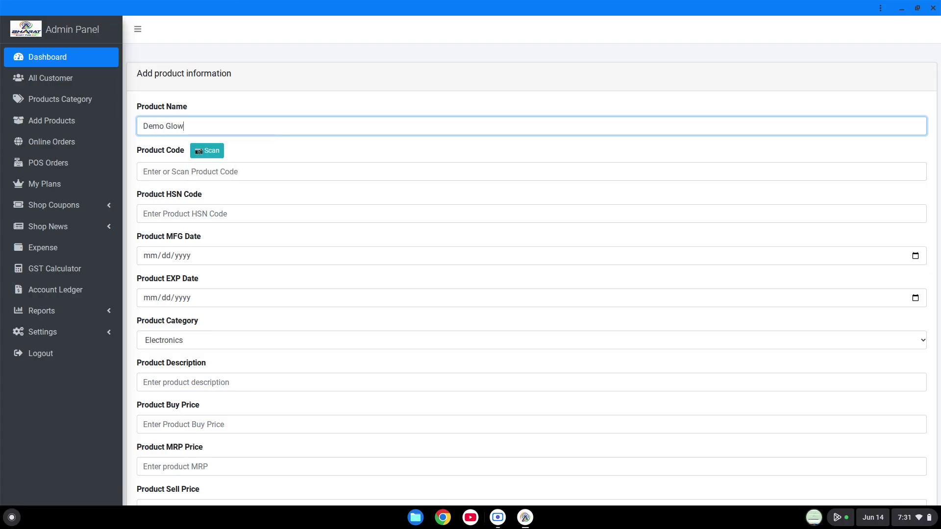
pyautogui.write('e & Lovely')
# Set the new product's code to 355223 and move on to the HSN code
pyautogui.click(175, 173)
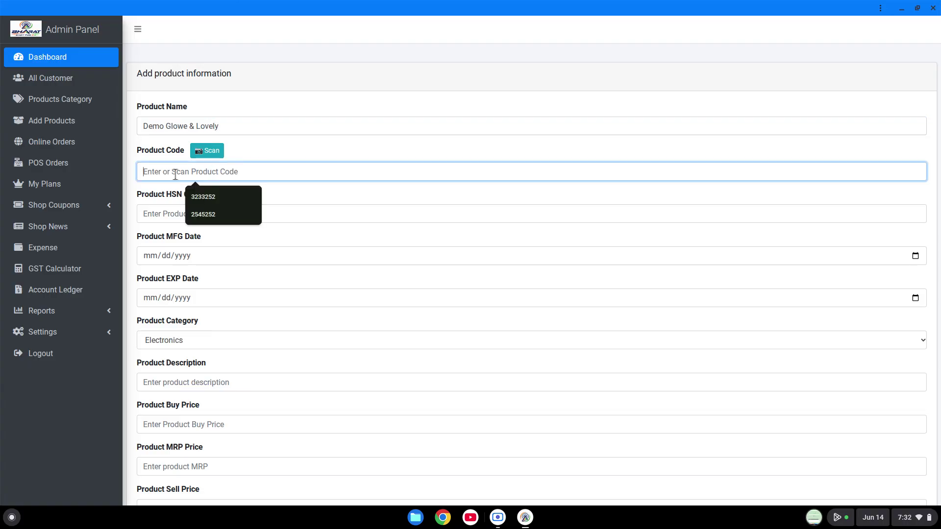
pyautogui.write('3552231')
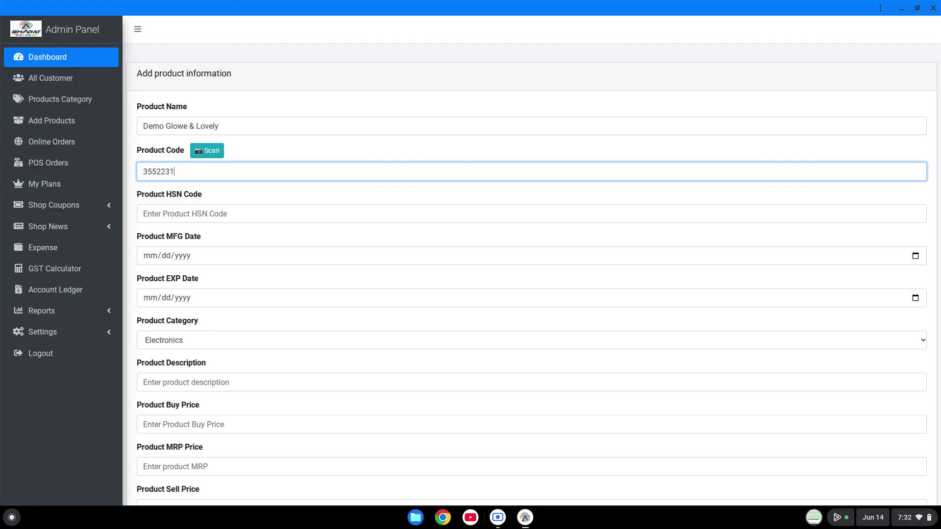
pyautogui.press('BackSpace')
pyautogui.click(153, 213)
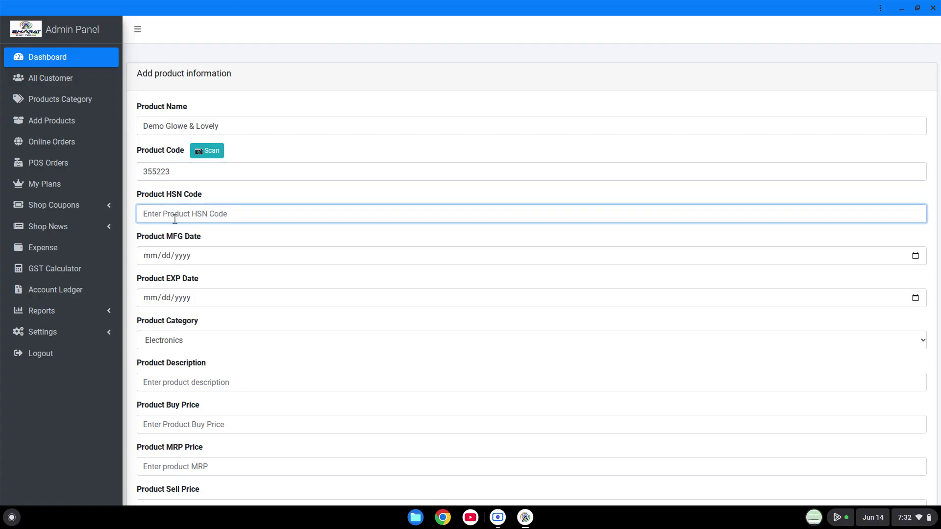
# Leave the HSN code blank and set the product's manufacturing date to 06/01/2026
pyautogui.scroll(-1, 175, 219)
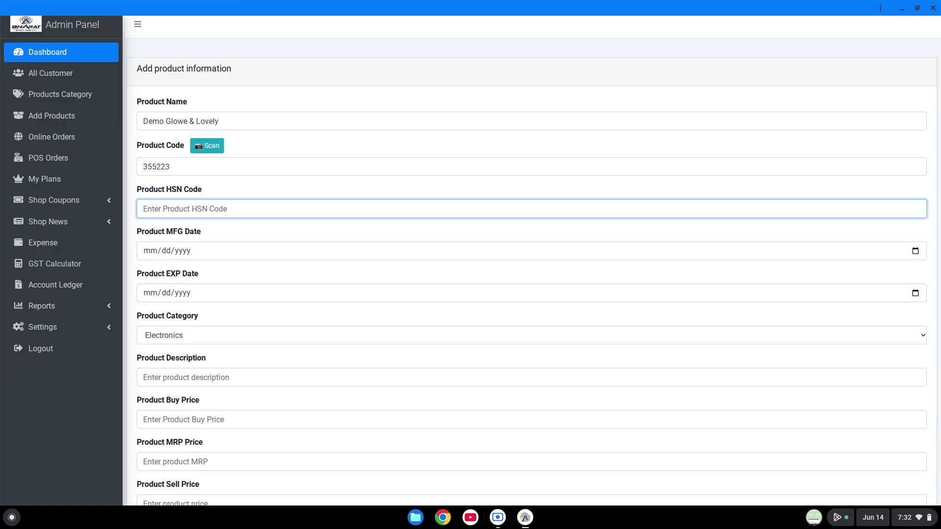
pyautogui.scroll(-2, 177, 220)
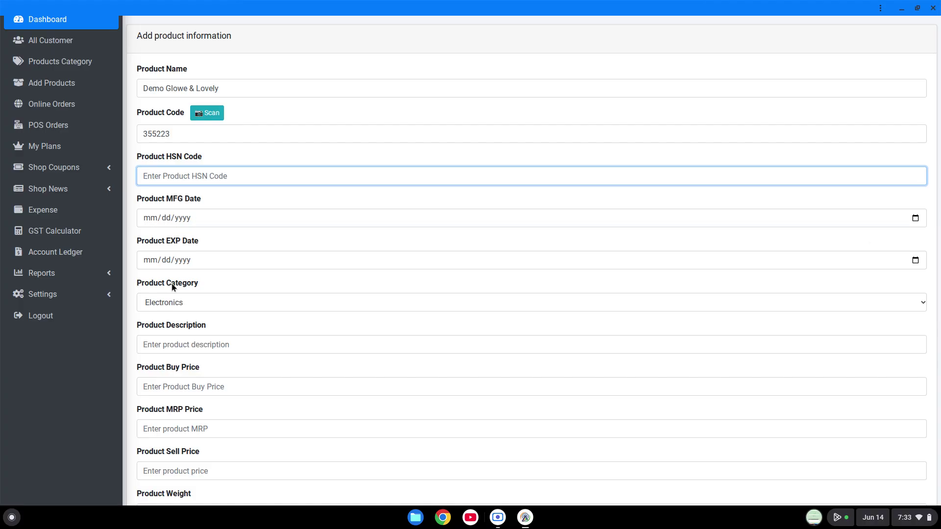
pyautogui.scroll(-1, 173, 268)
pyautogui.scroll(-1, 173, 265)
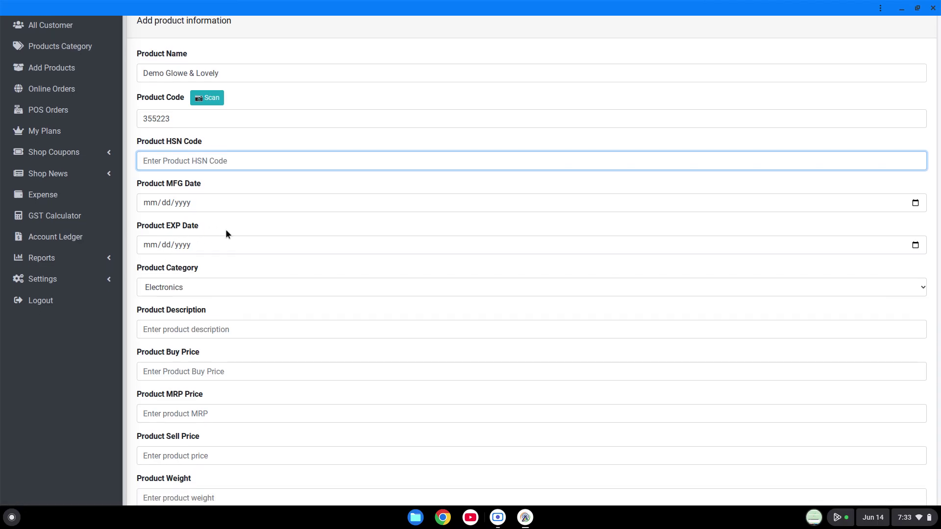
pyautogui.click(915, 203)
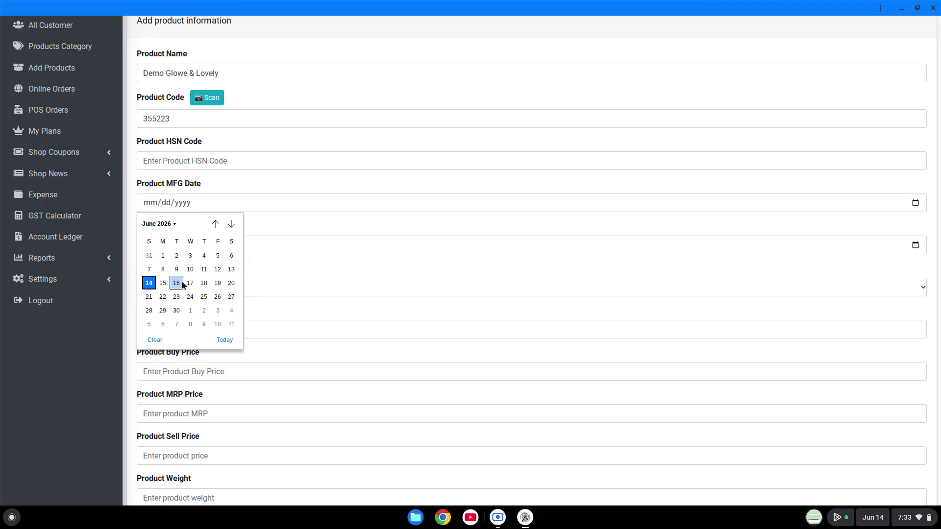
pyautogui.click(149, 283)
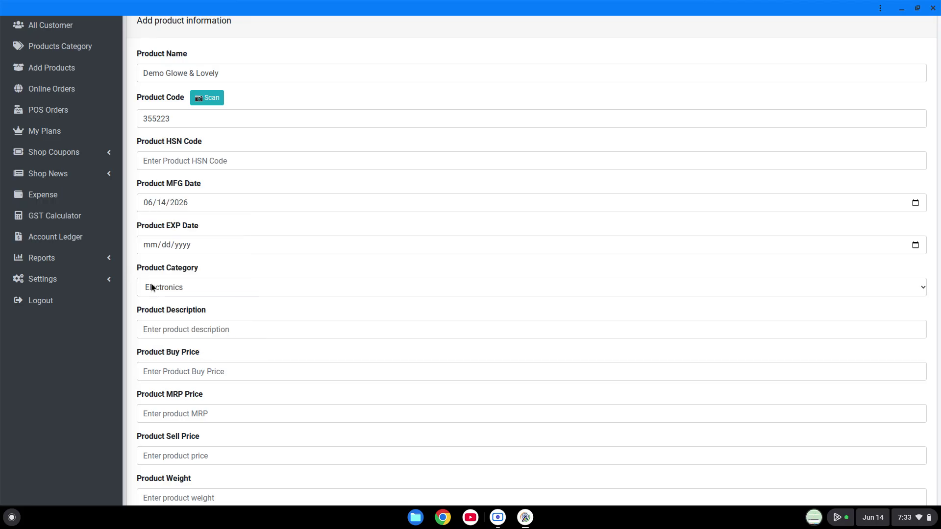
pyautogui.click(915, 206)
pyautogui.click(163, 256)
# Set the product's expiry date to 12/14/2026
pyautogui.click(915, 245)
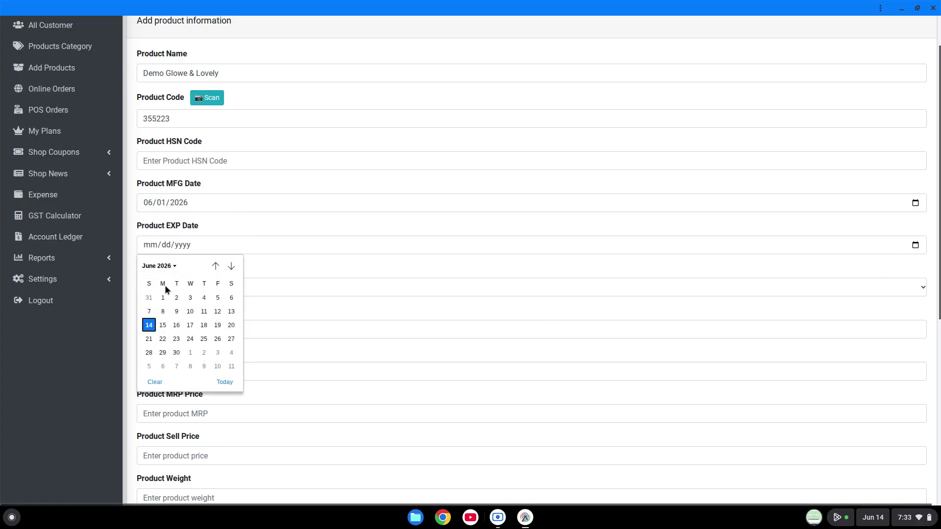
pyautogui.click(159, 266)
pyautogui.click(218, 331)
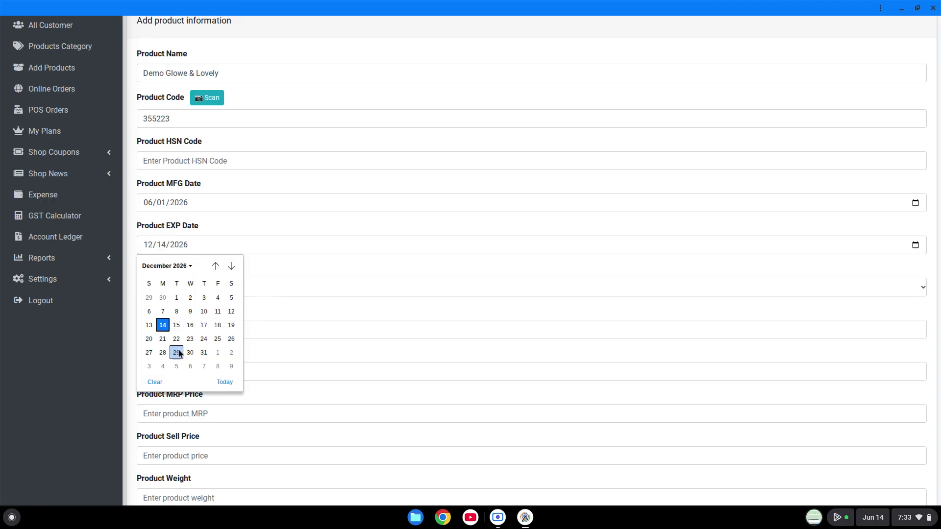
pyautogui.click(162, 324)
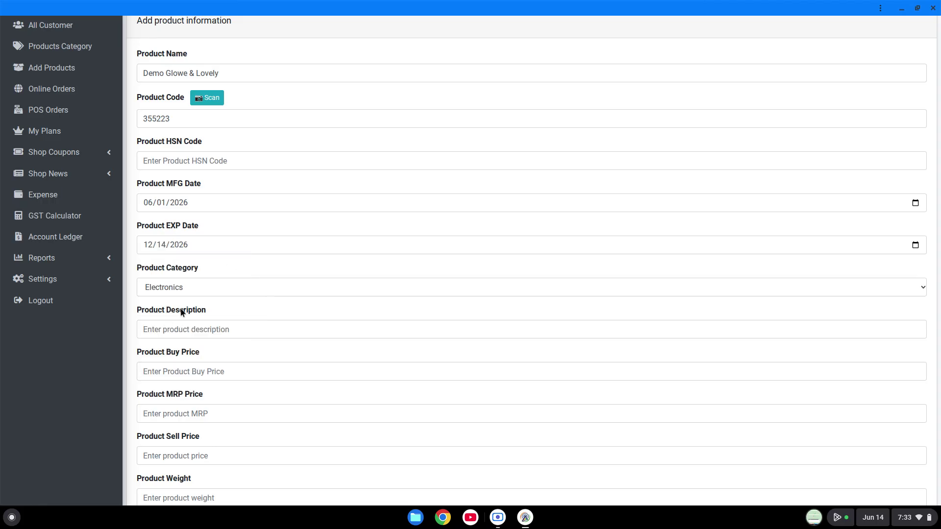
# Set the new product's category to Personal Care
pyautogui.click(177, 289)
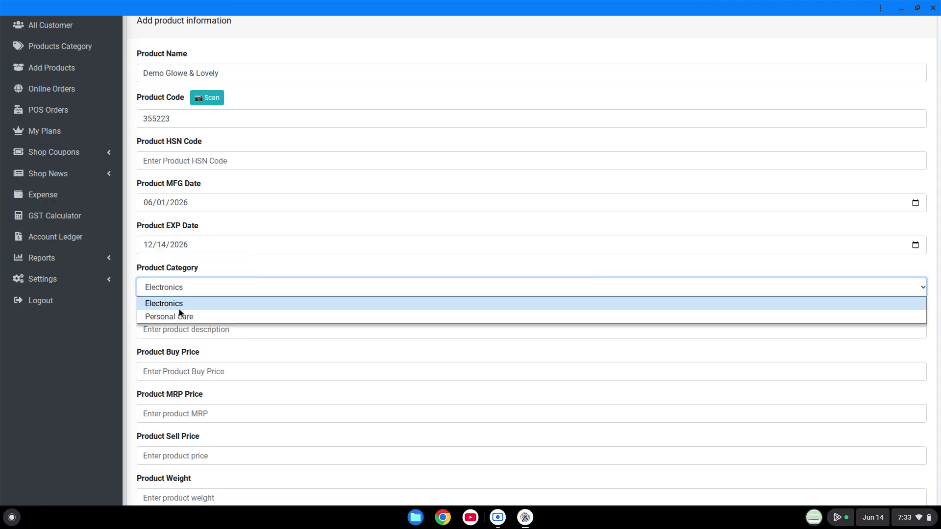
pyautogui.click(179, 316)
pyautogui.scroll(-1, 182, 314)
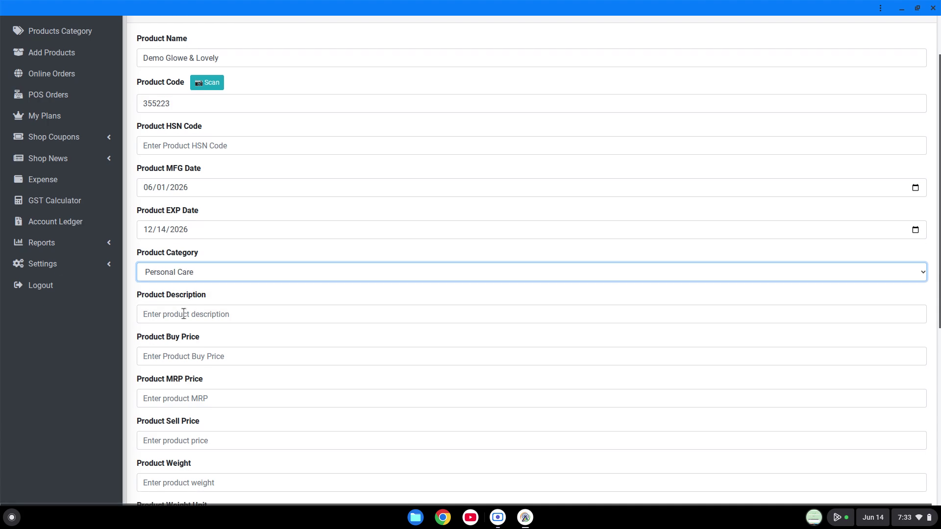
# Copy the product name "Demo Glowe & Lovely" into the product description
pyautogui.moveTo(222, 58); pyautogui.dragTo(127, 55)
pyautogui.hotkey('ctrl', 'c')
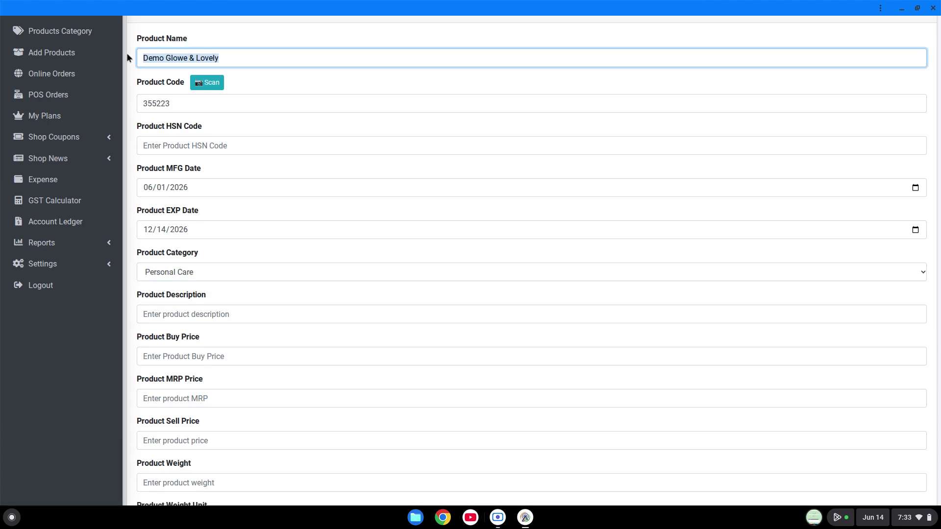
pyautogui.click(189, 353)
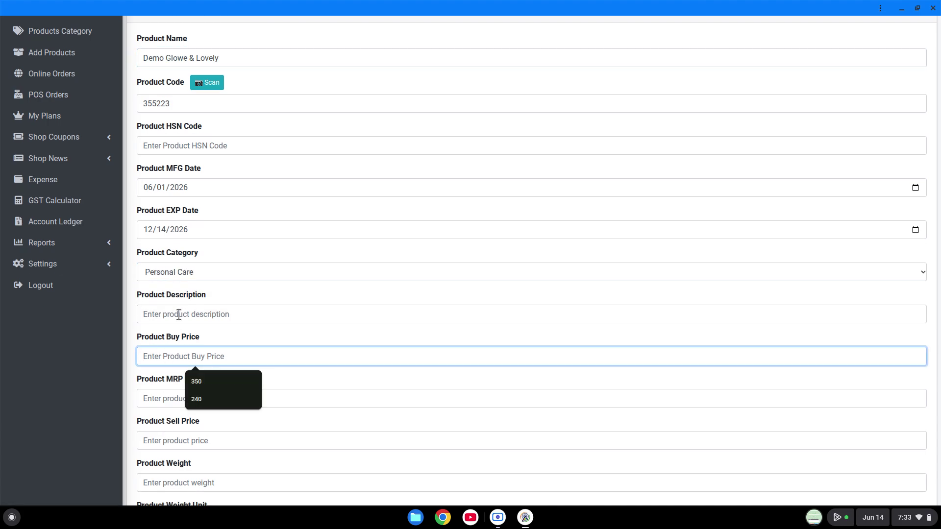
pyautogui.click(173, 316)
pyautogui.hotkey('ctrl', 'v')
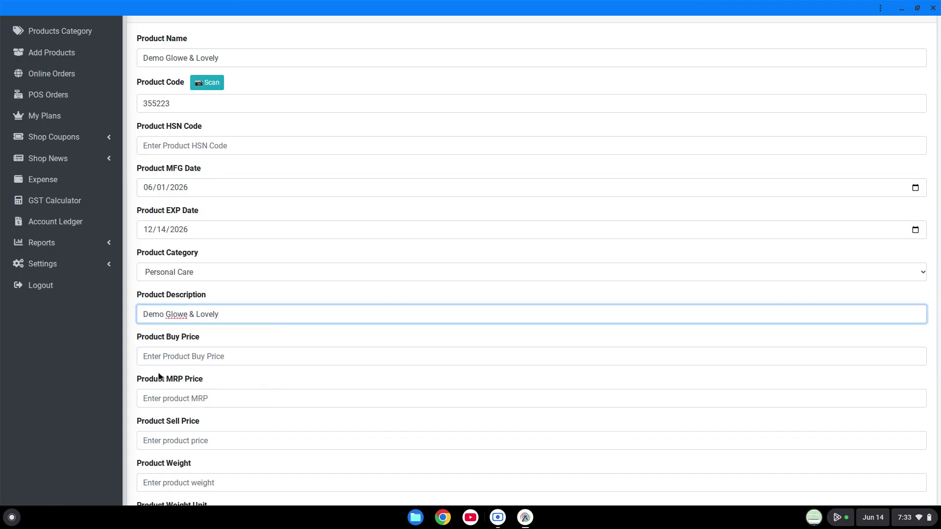
pyautogui.scroll(-1, 189, 360)
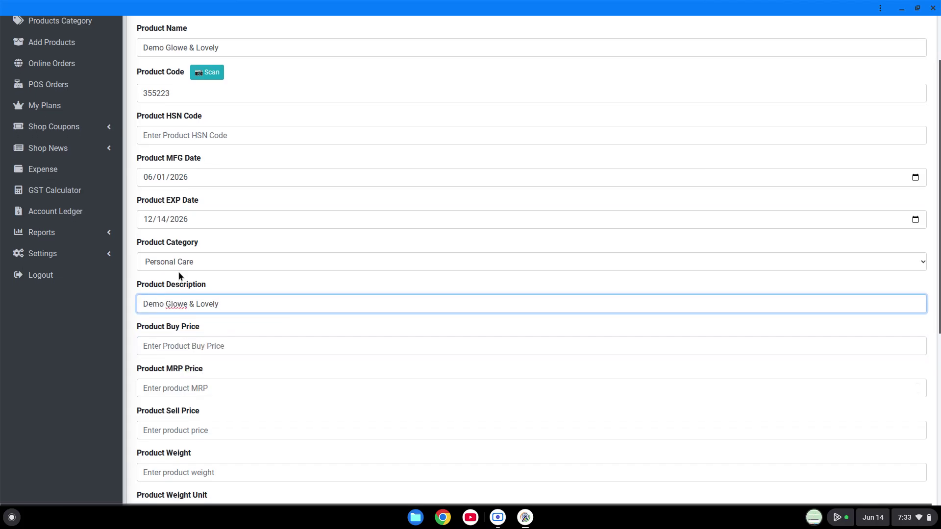
# Set the product's buy price to 120, MRP to 199 and sell price to 135
pyautogui.click(172, 350)
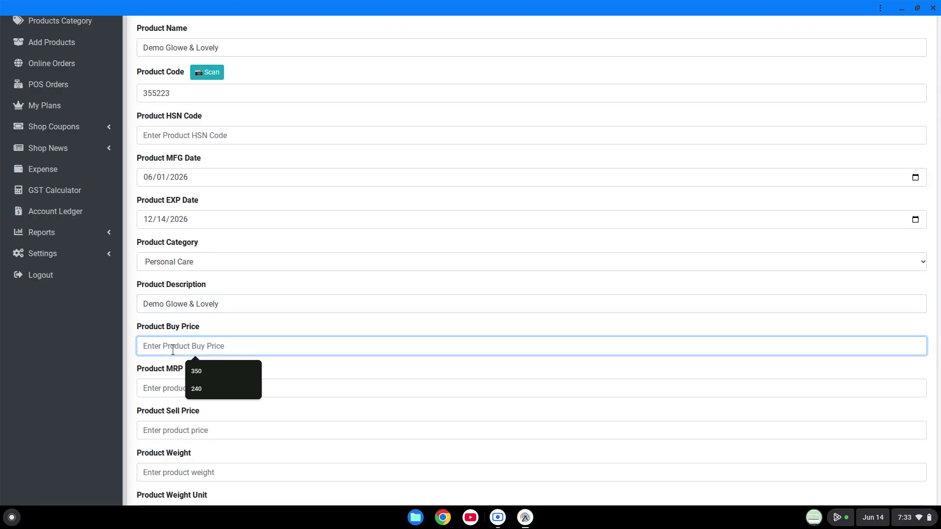
pyautogui.write('120')
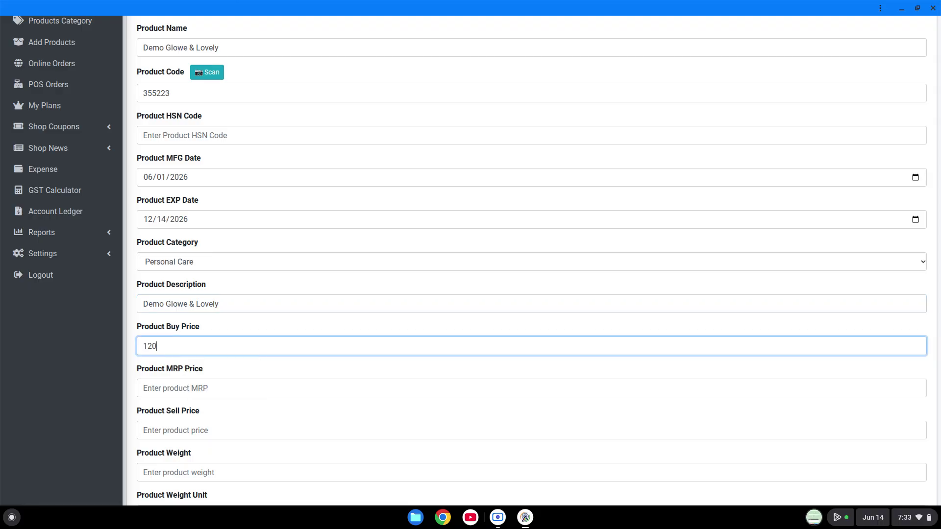
pyautogui.click(169, 385)
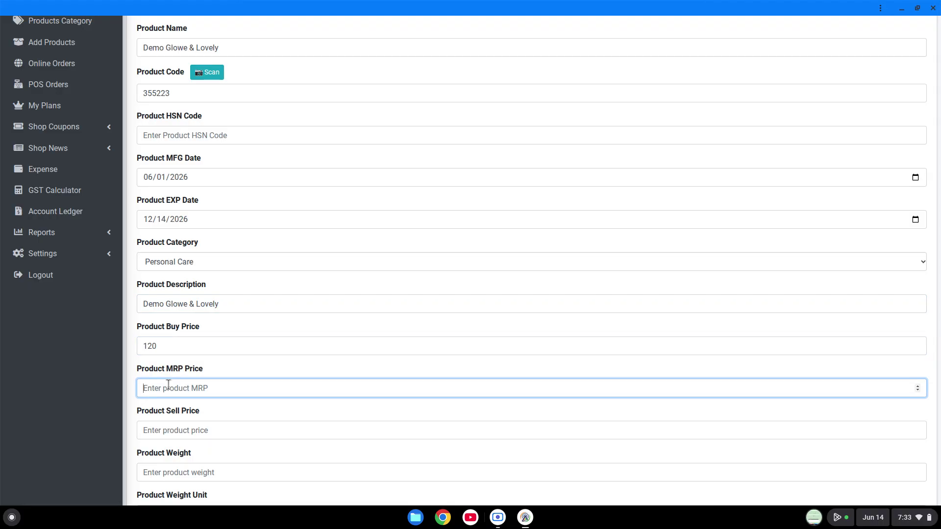
pyautogui.write('199')
pyautogui.click(176, 435)
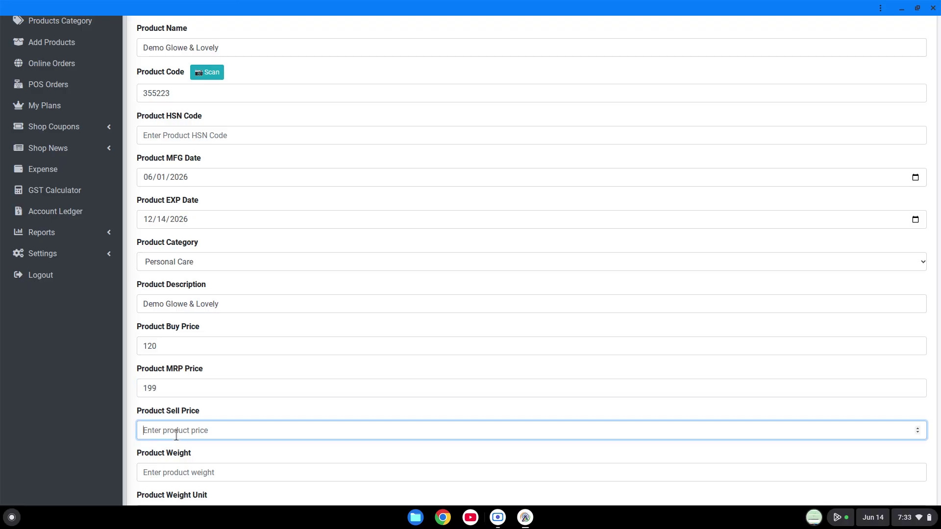
pyautogui.write('135')
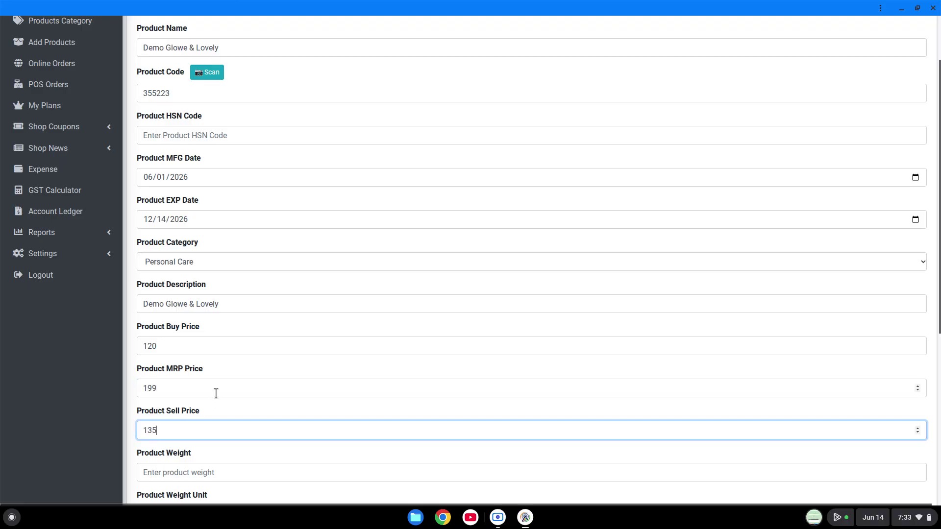
# Set the product's weight to 1 and its weight unit to Pcs
pyautogui.scroll(-5, 215, 394)
pyautogui.click(183, 381)
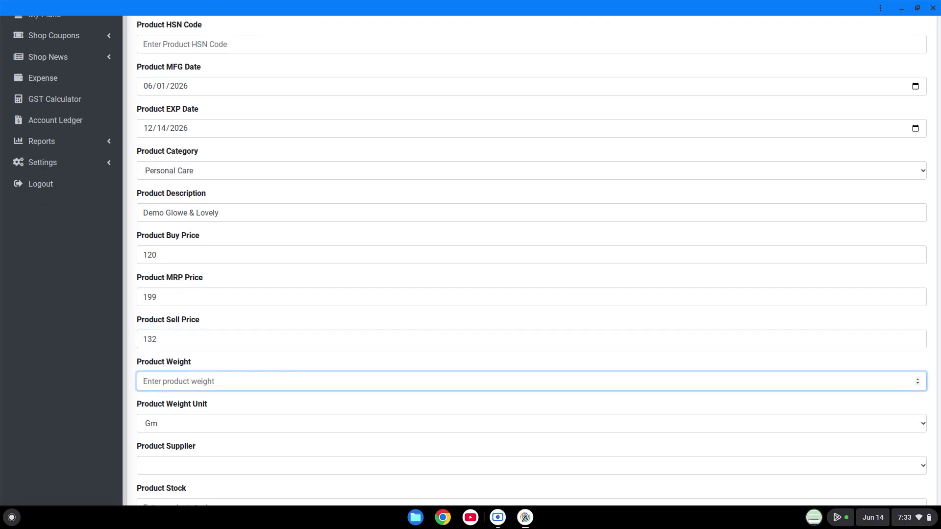
pyautogui.scroll(-1, 183, 378)
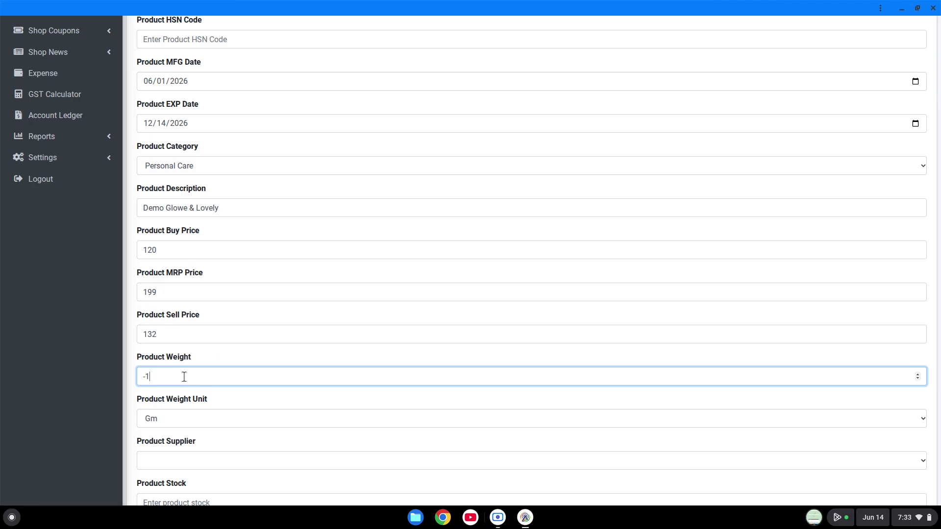
pyautogui.press('BackSpace')
pyautogui.press('BackSpace')
pyautogui.write('1')
pyautogui.click(171, 416)
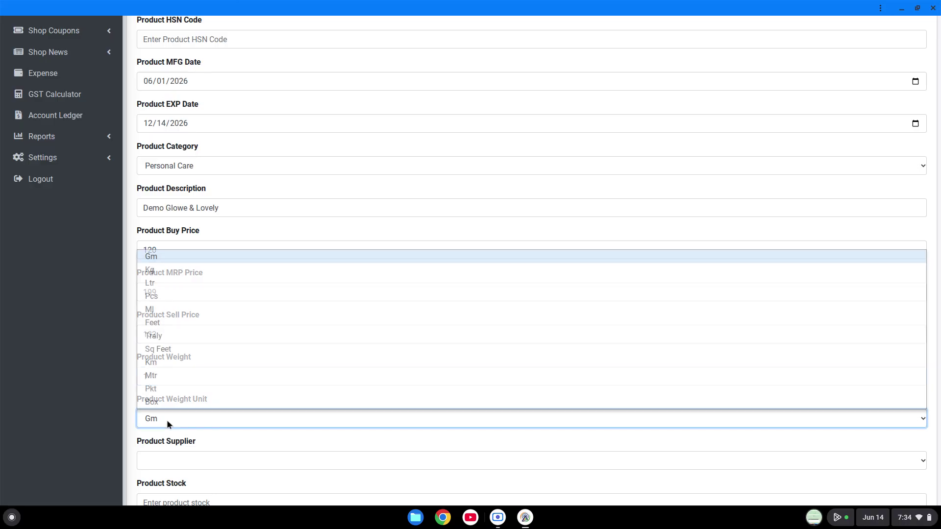
pyautogui.click(163, 297)
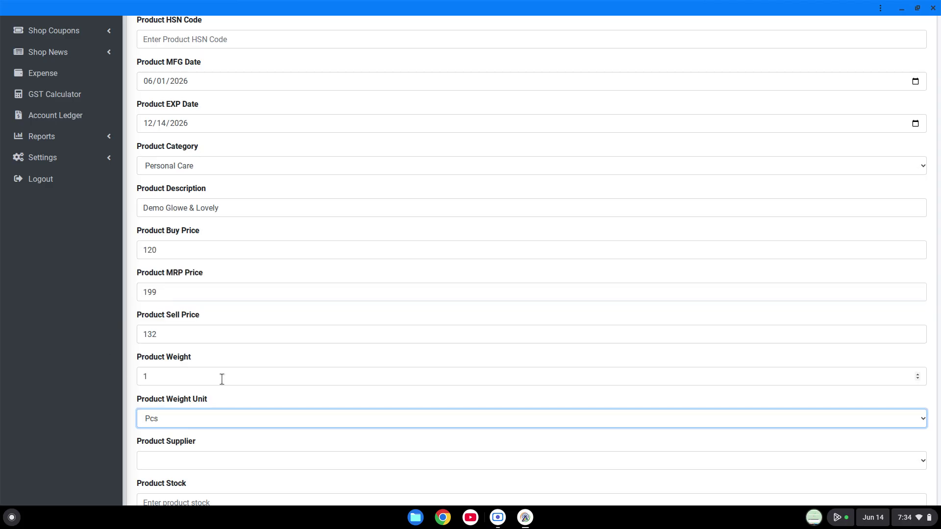
# Set the product's stock to 15 and its tax to 0 %, leaving the supplier blank
pyautogui.scroll(-2, 140, 443)
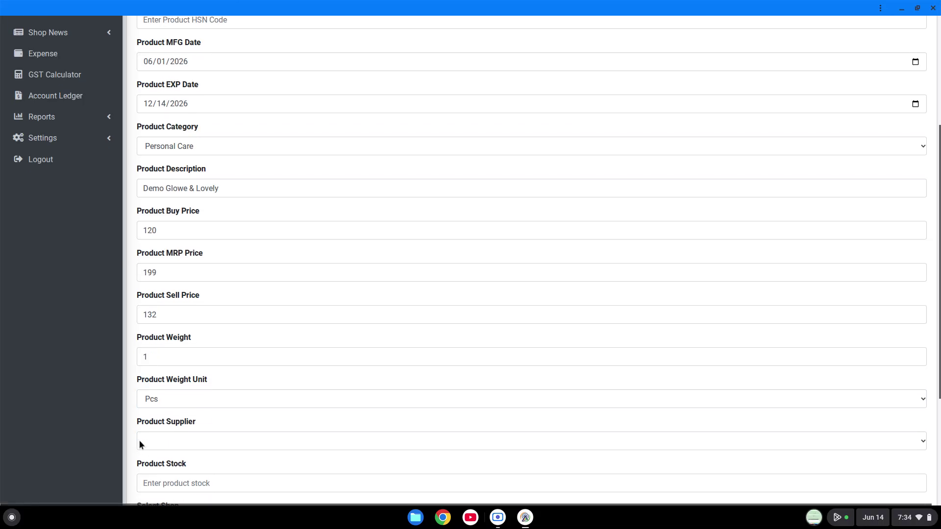
pyautogui.scroll(-2, 140, 439)
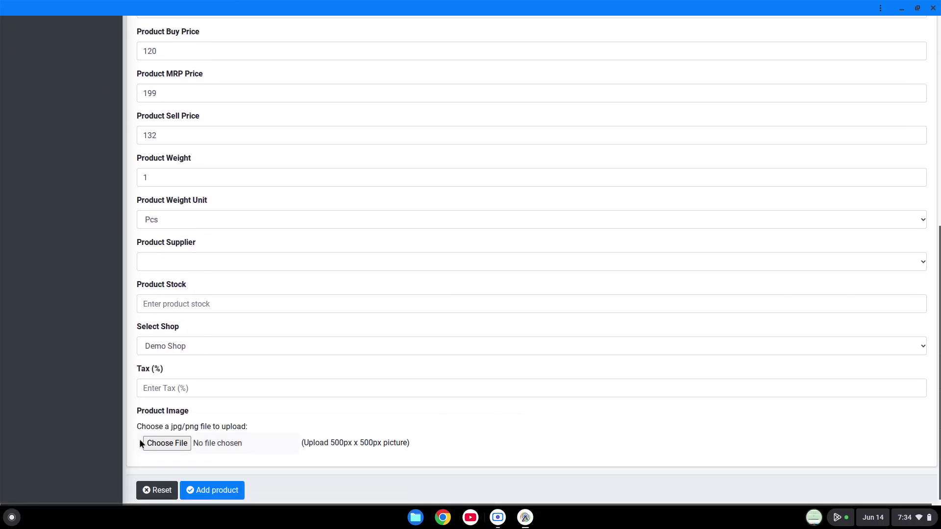
pyautogui.click(169, 305)
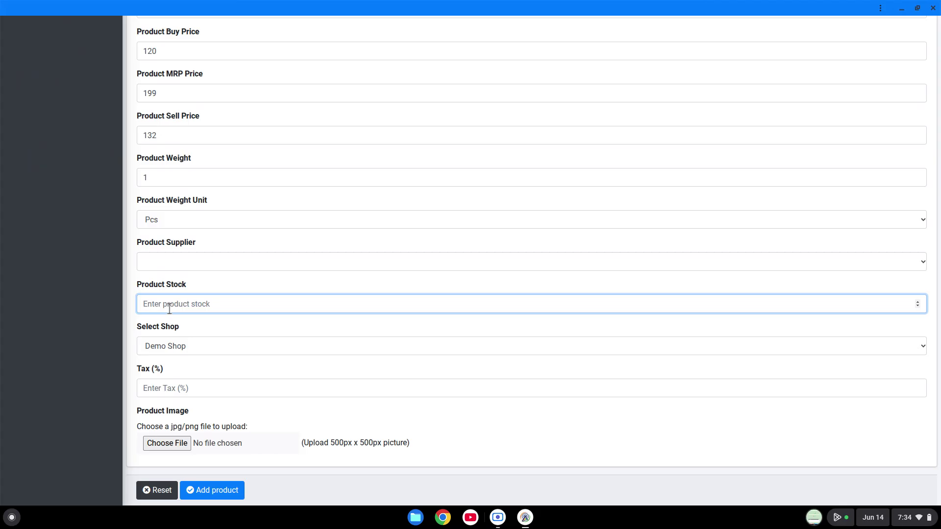
pyautogui.write('15')
pyautogui.click(154, 388)
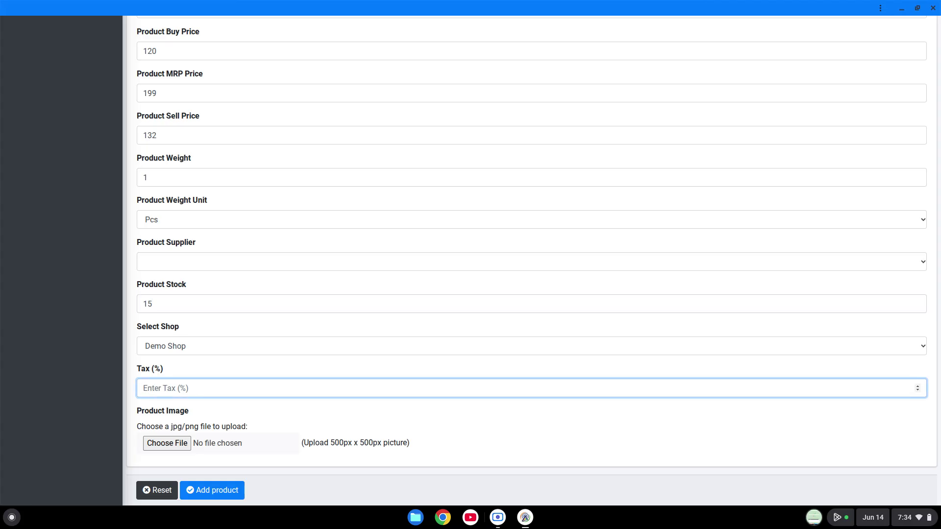
pyautogui.write('0')
pyautogui.click(303, 429)
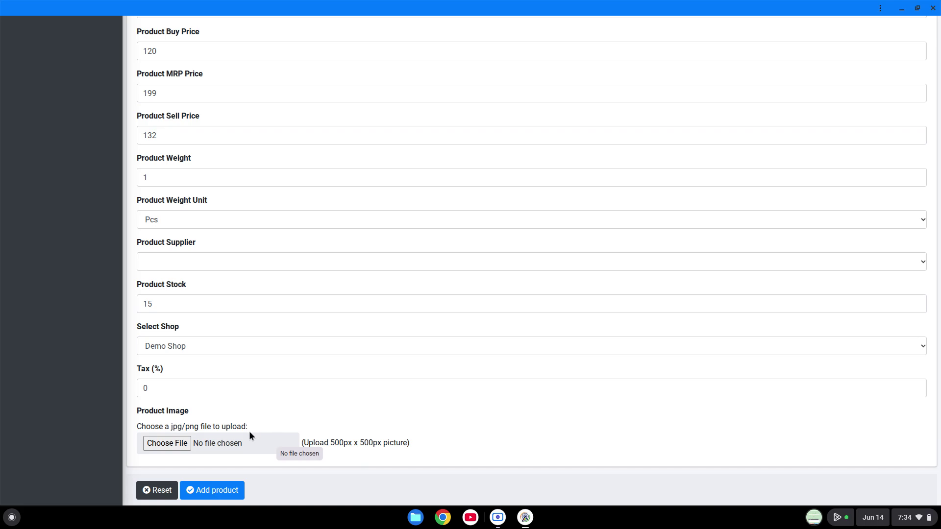
# Submit the new product without an image, acknowledge the message and open the list of all products
pyautogui.click(244, 495)
pyautogui.click(442, 324)
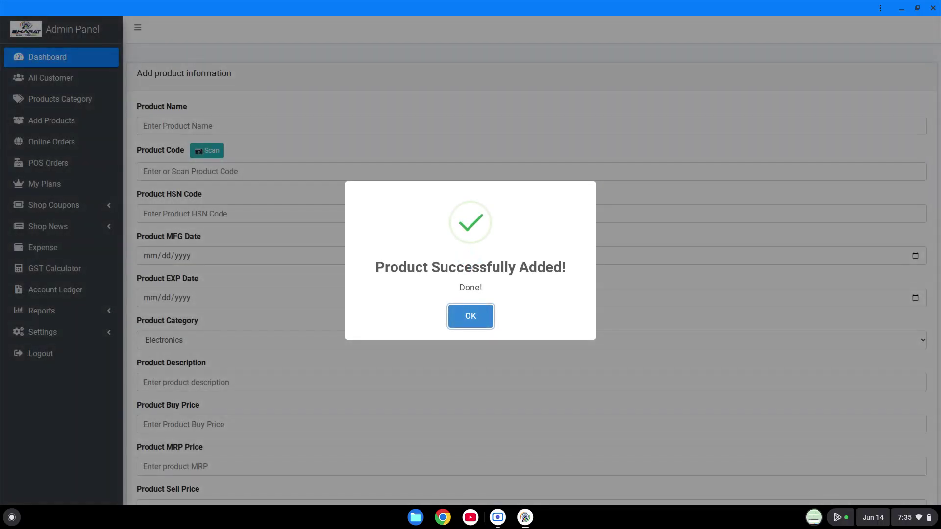
pyautogui.click(466, 319)
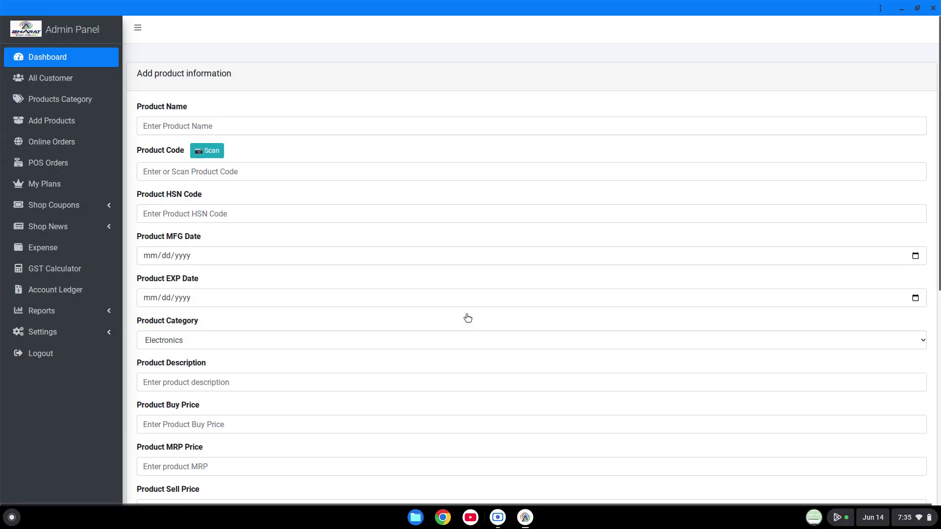
pyautogui.click(78, 123)
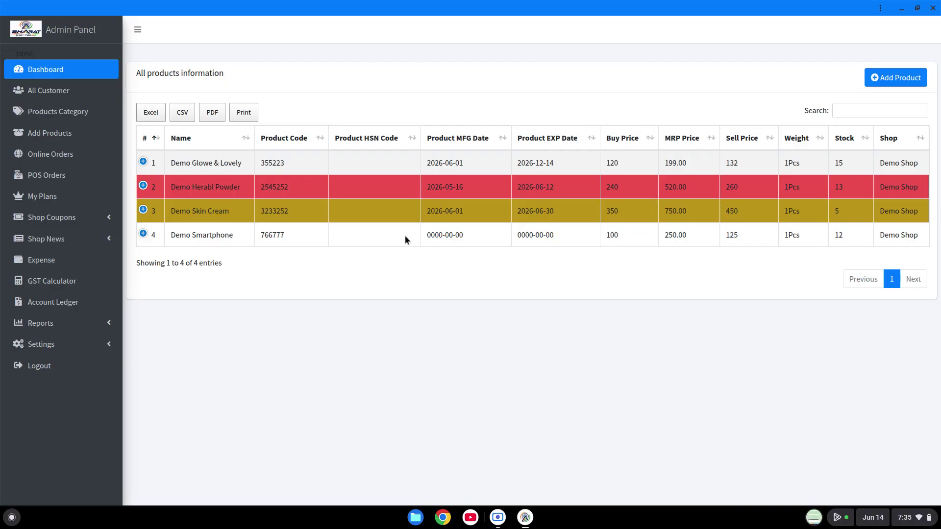
# Open the Point Of Sale from the POS orders page for Demo Shop
pyautogui.click(46, 175)
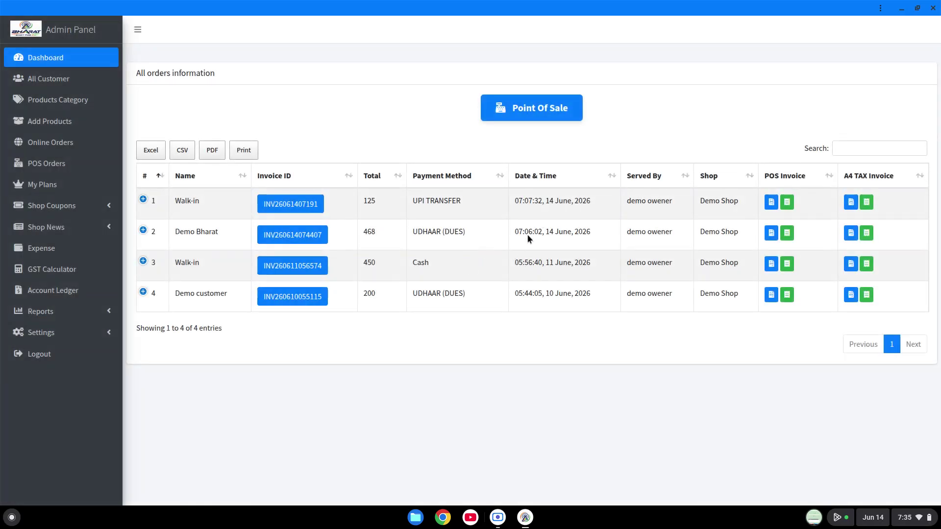
pyautogui.click(536, 121)
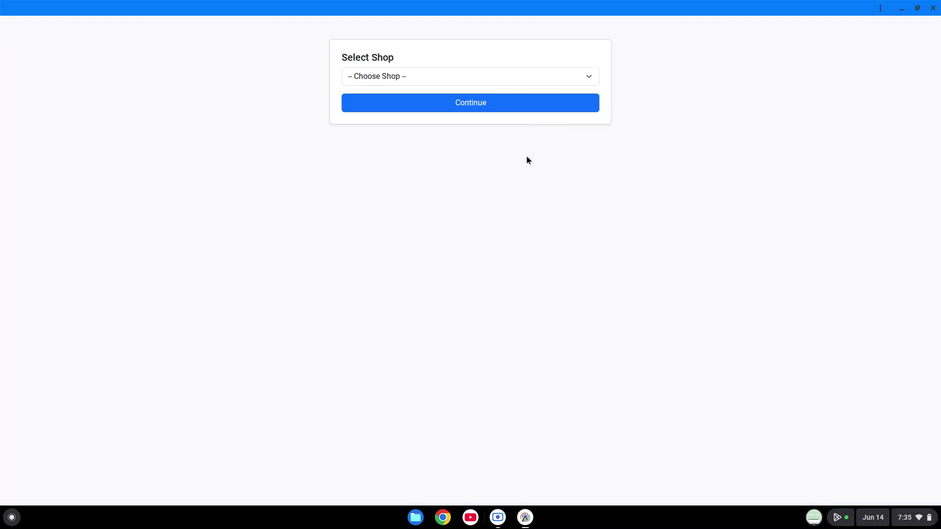
pyautogui.click(399, 78)
pyautogui.click(402, 106)
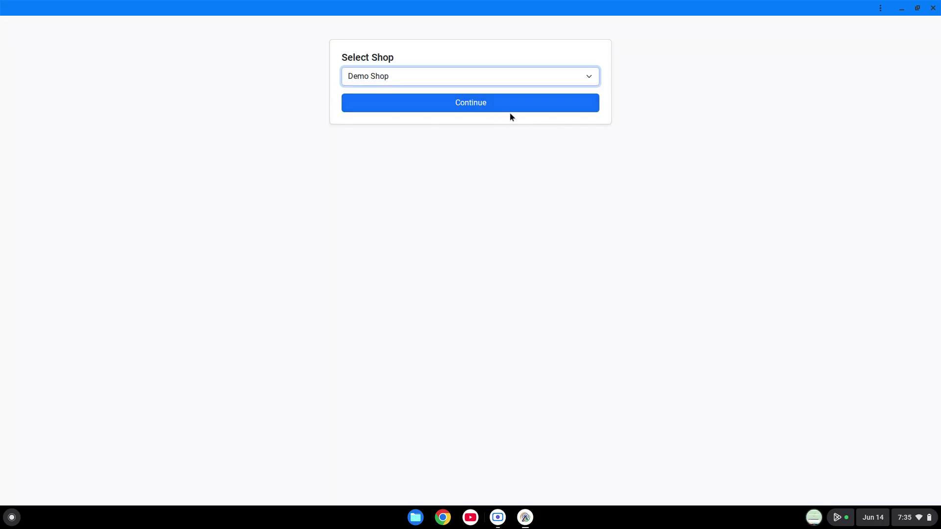
pyautogui.click(474, 107)
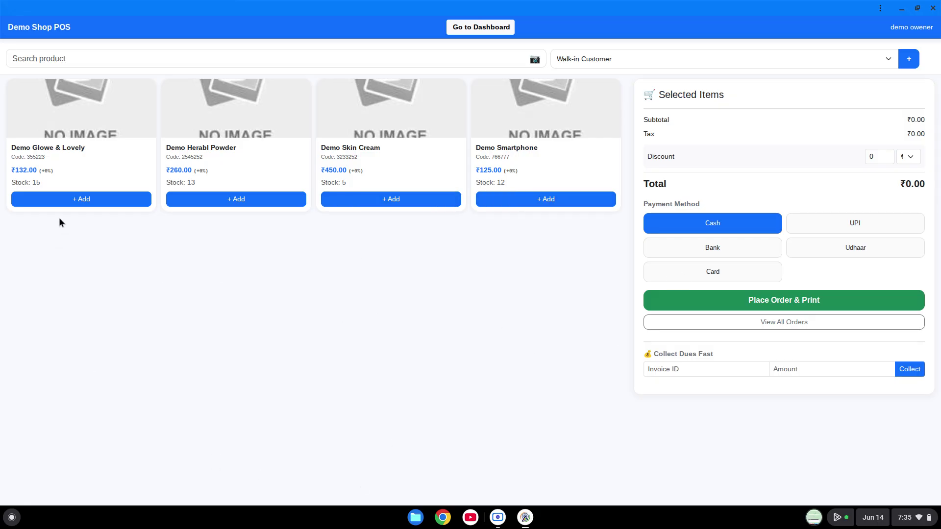
# Add one each of Demo Glowe & Lovely, Demo Herabl Powder, Demo Skin Cream and Demo Smartphone to the sale and set the payment method to Udhaar
pyautogui.click(72, 203)
pyautogui.click(208, 202)
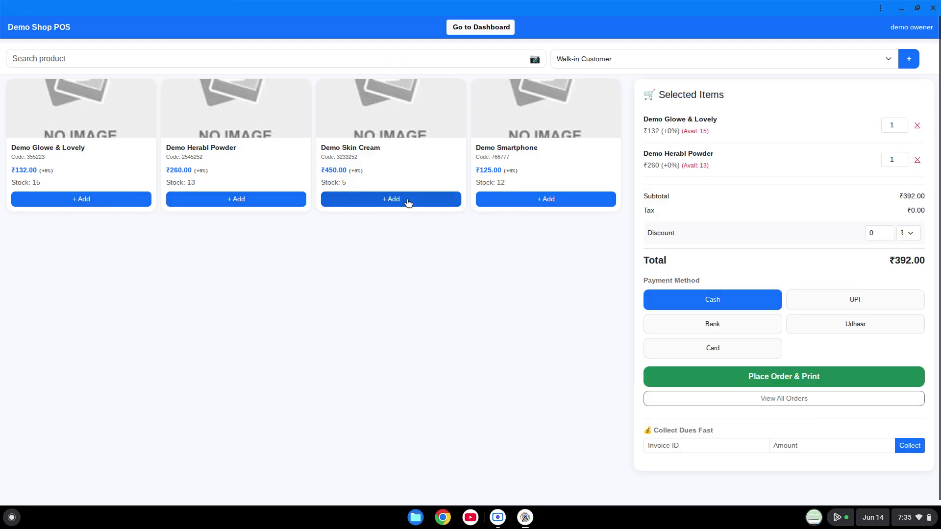
pyautogui.click(407, 202)
pyautogui.click(542, 202)
pyautogui.scroll(-2, 710, 245)
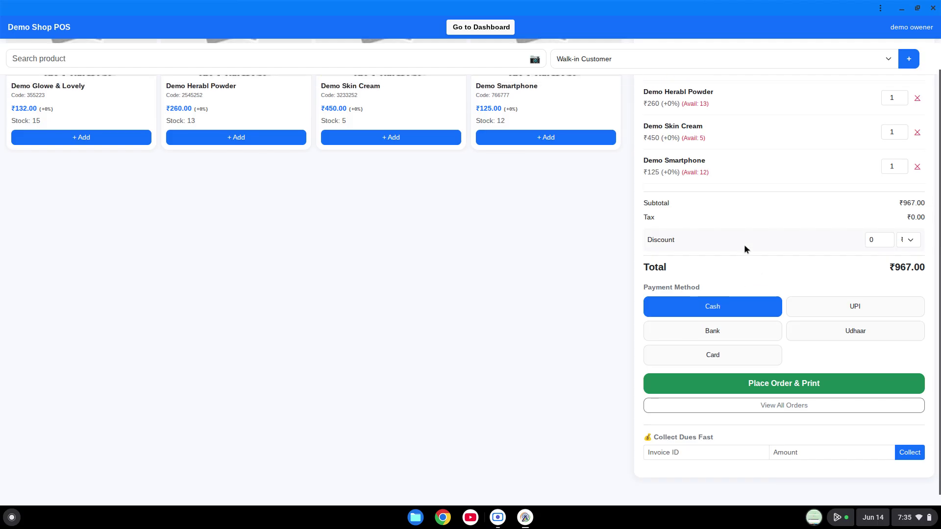
pyautogui.scroll(1, 840, 218)
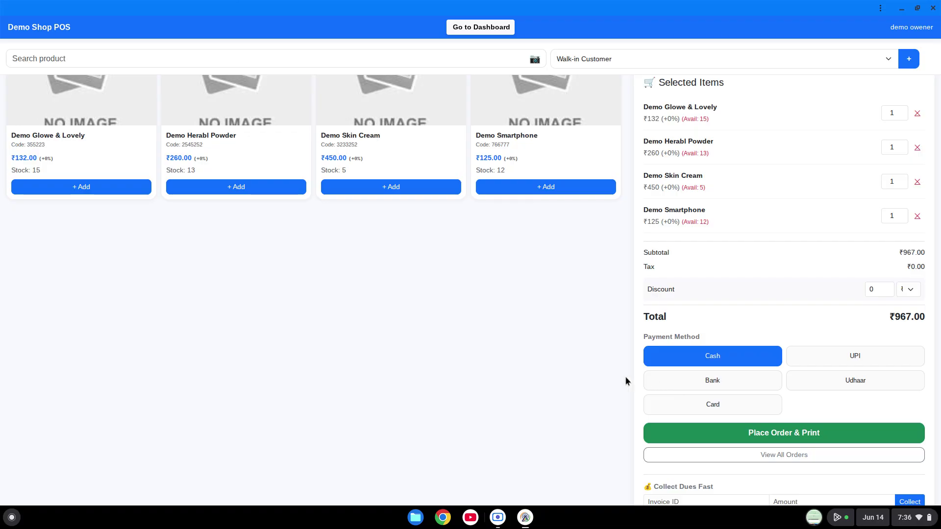
pyautogui.click(855, 383)
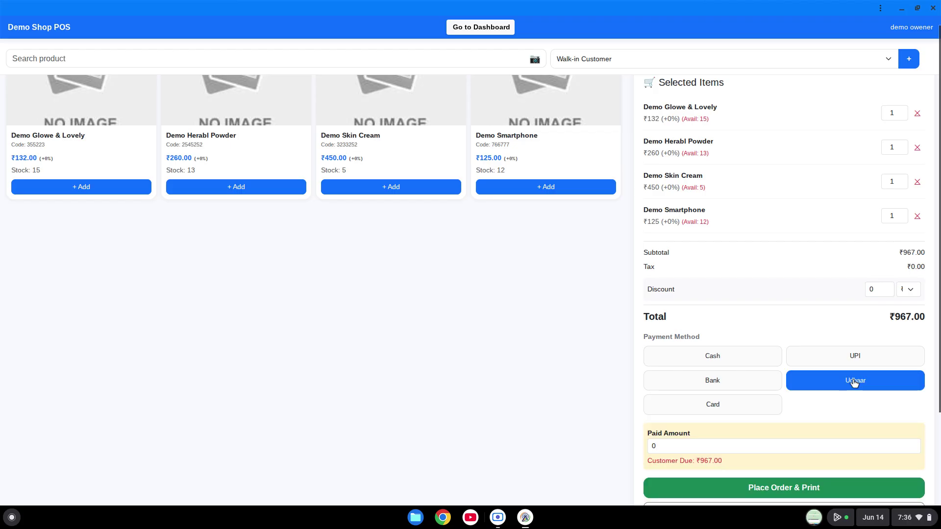
# Examine the new-customer form and the list of existing customers, keeping Walk-in Customer selected
pyautogui.click(907, 68)
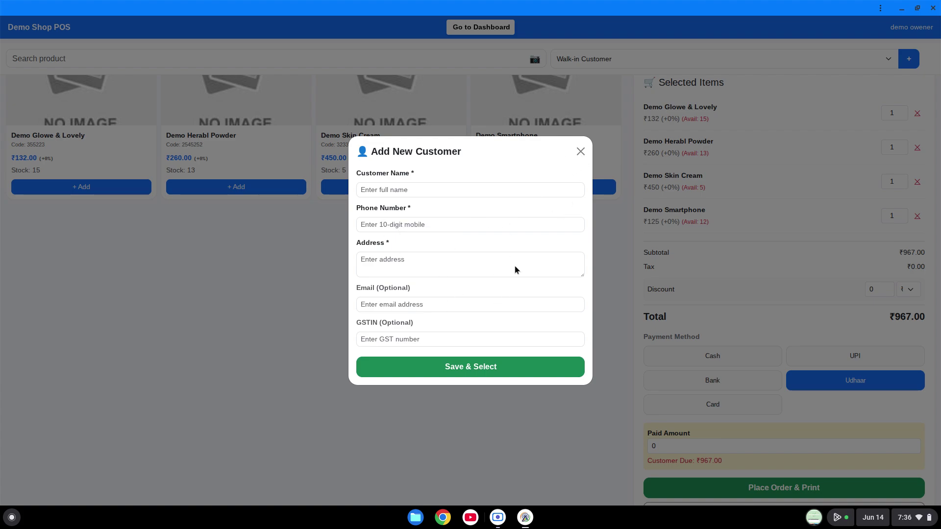
pyautogui.click(582, 153)
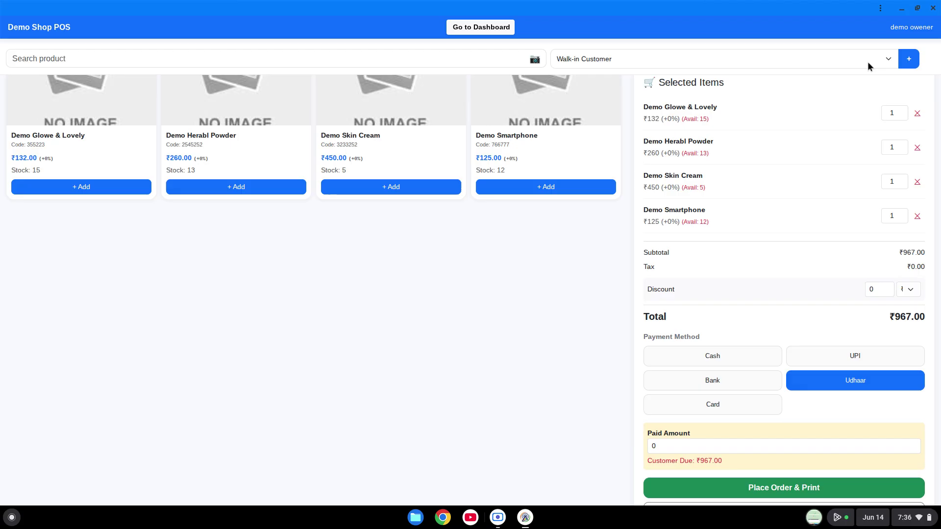
pyautogui.click(782, 60)
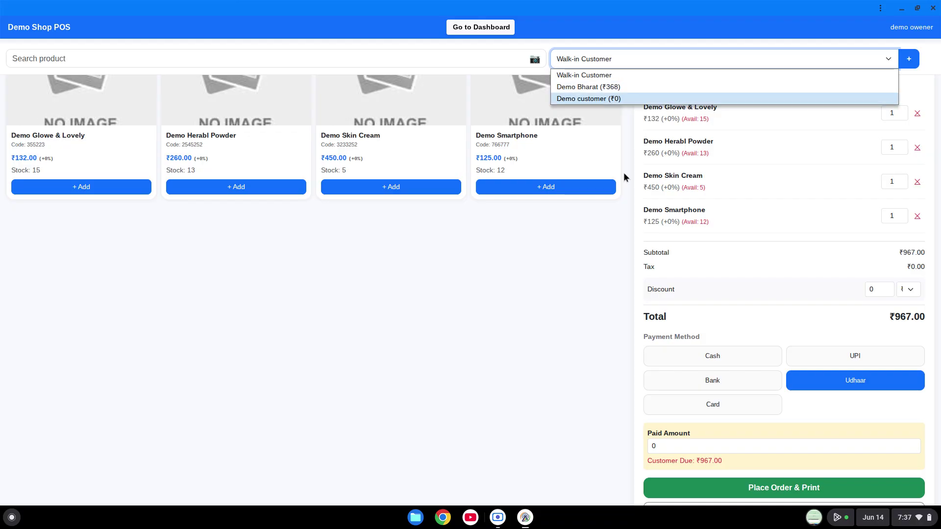
pyautogui.click(533, 327)
pyautogui.scroll(-3, 725, 202)
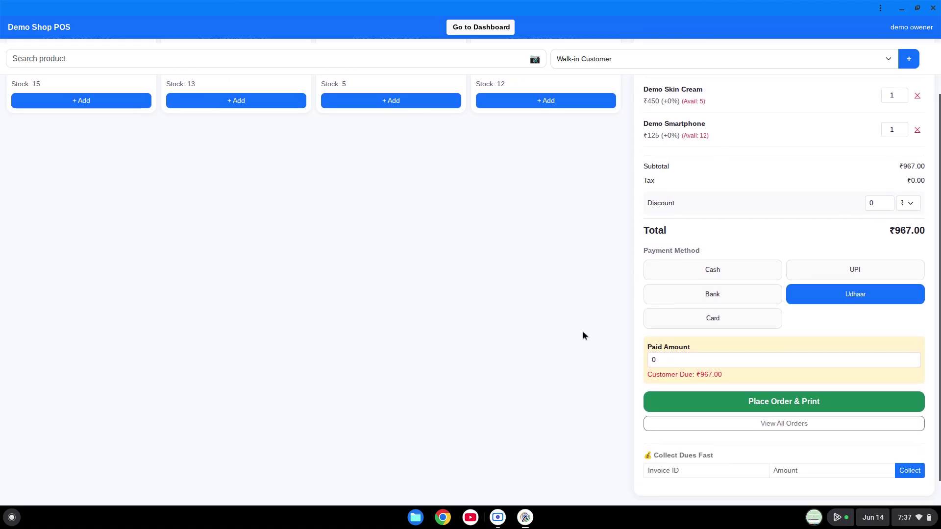
# Set the payment method to UPI, place the four-product order for Walk-in Customer and acknowledge the message
pyautogui.scroll(2, 582, 331)
pyautogui.click(769, 332)
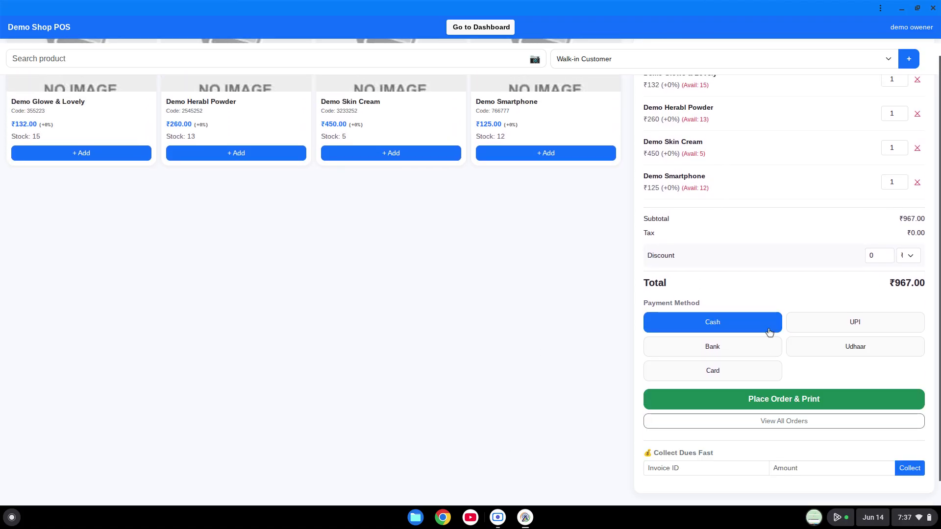
pyautogui.click(863, 331)
pyautogui.scroll(1, 506, 400)
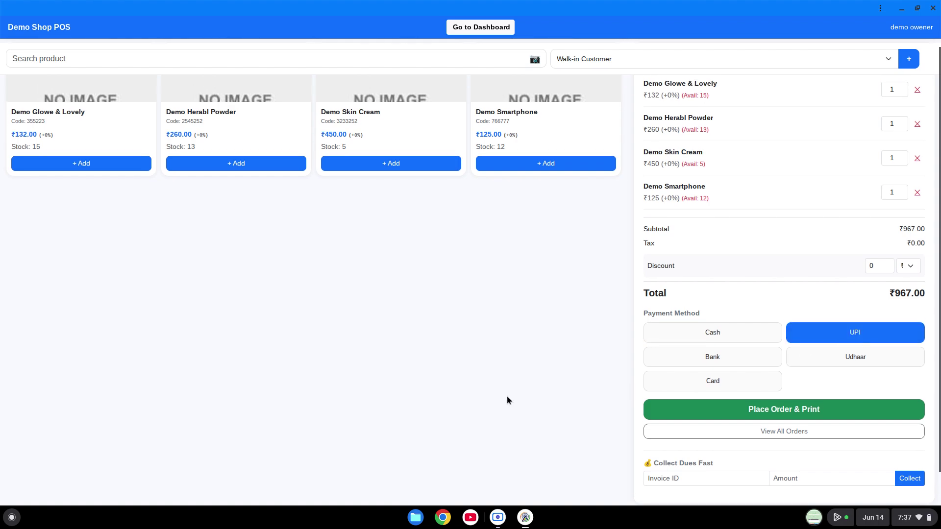
pyautogui.click(757, 415)
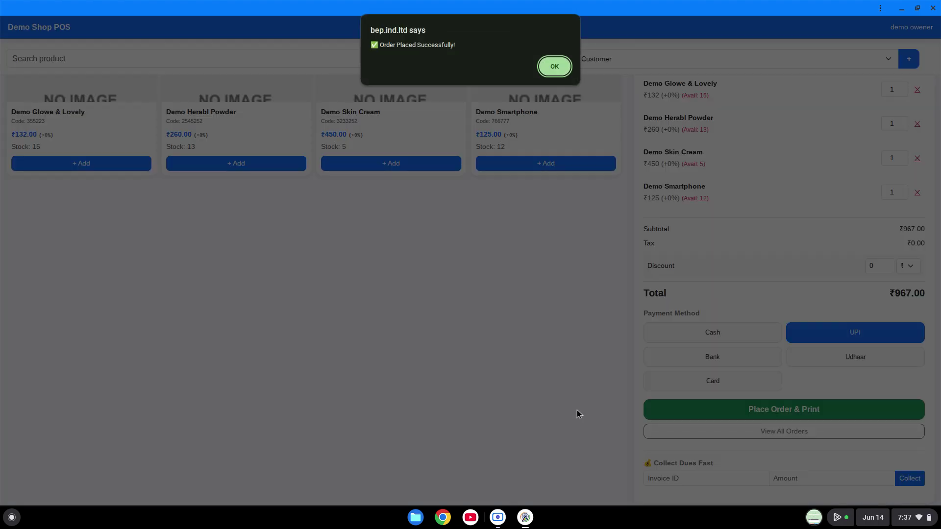
pyautogui.click(554, 67)
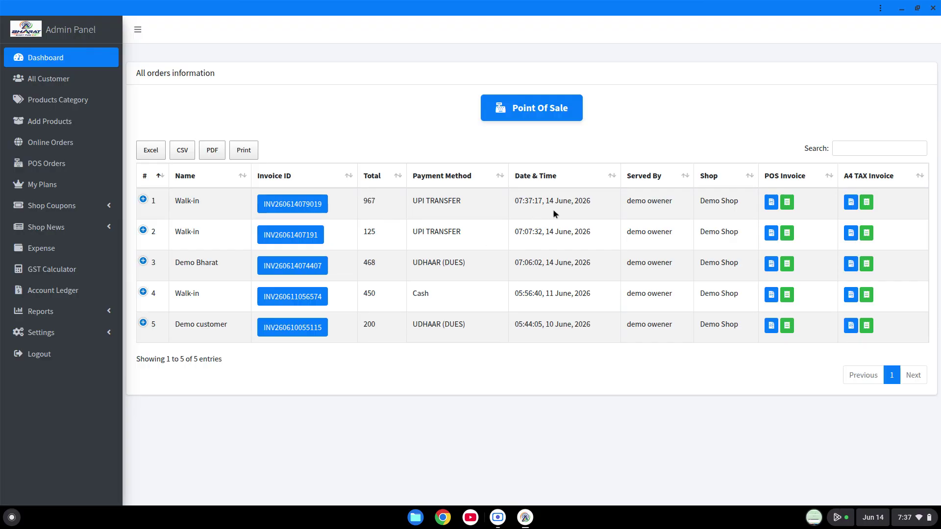
# View the POS invoice and the A4 tax invoice of the newest Walk-in order, returning to the orders list after each
pyautogui.click(787, 202)
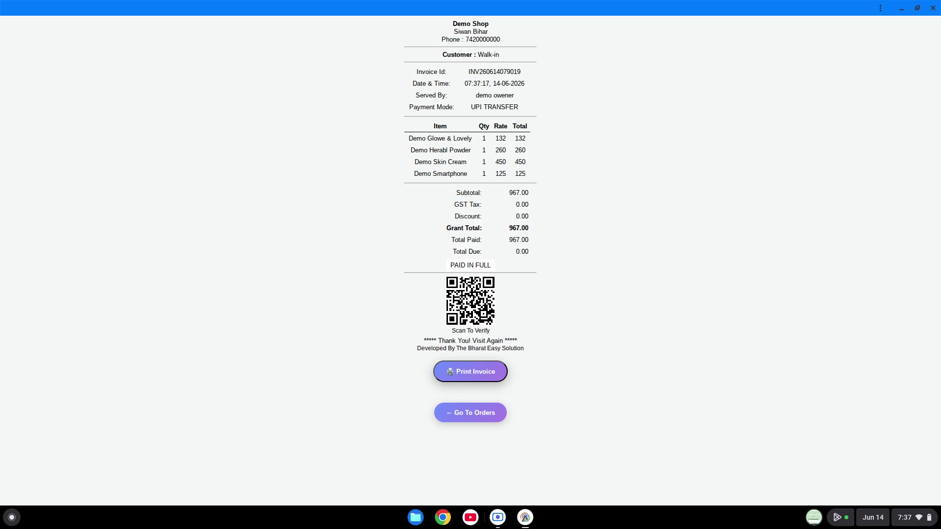
pyautogui.click(489, 410)
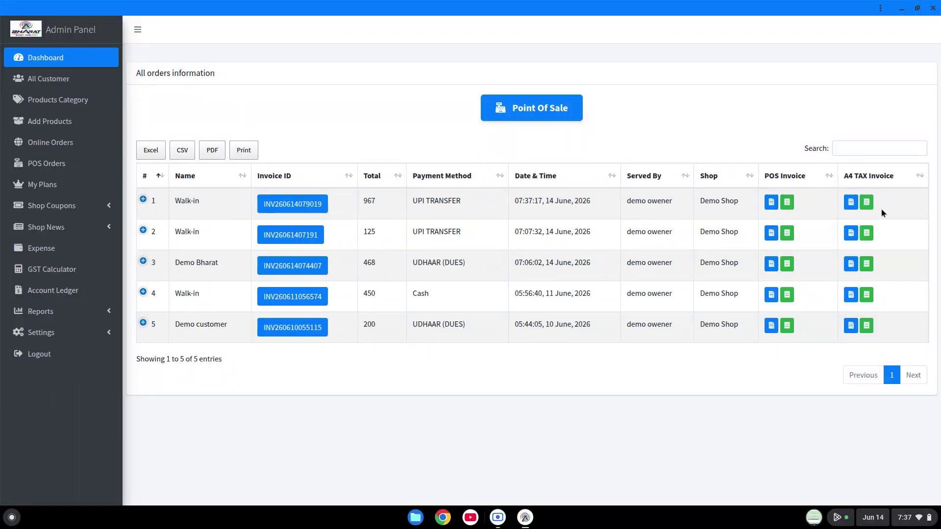
pyautogui.click(870, 203)
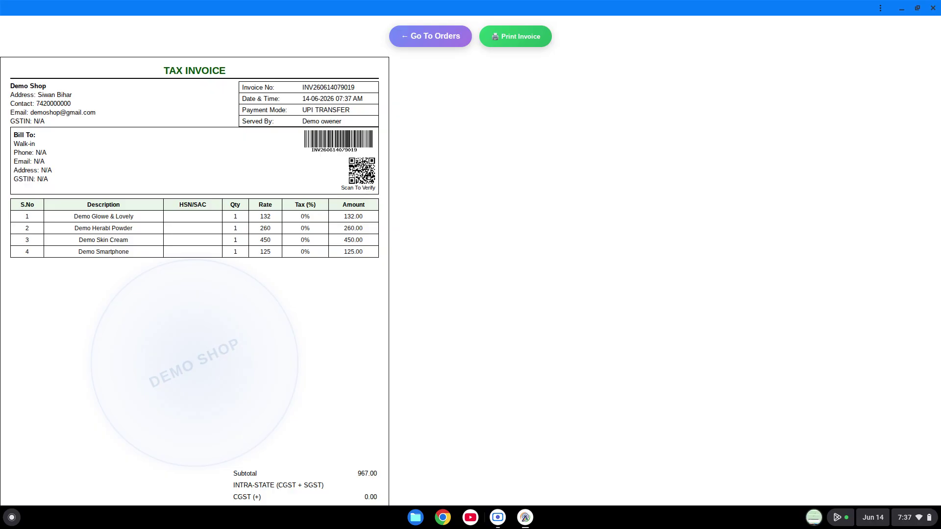
pyautogui.click(452, 42)
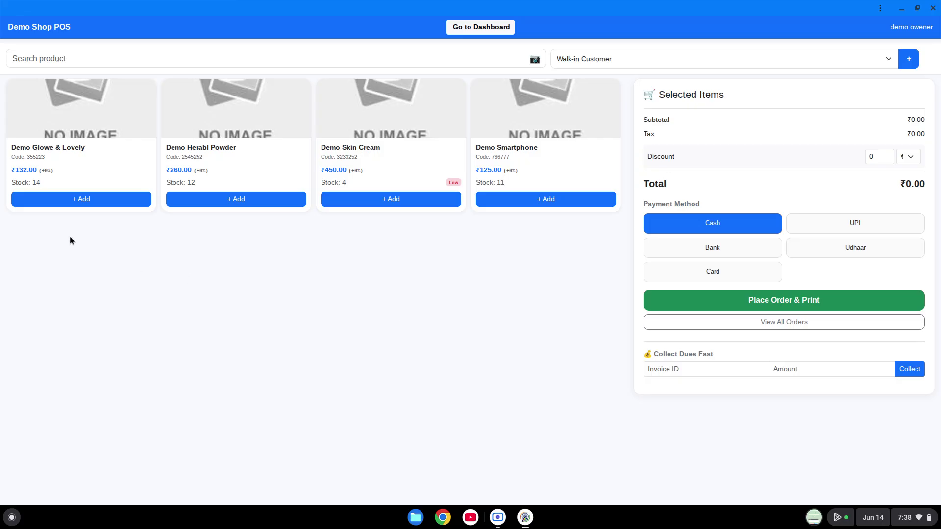
# Add one Demo Herabl Powder and one Demo Glowe & Lovely to a new sale, paying by Udhaar with a paid amount of 192
pyautogui.click(199, 204)
pyautogui.click(116, 204)
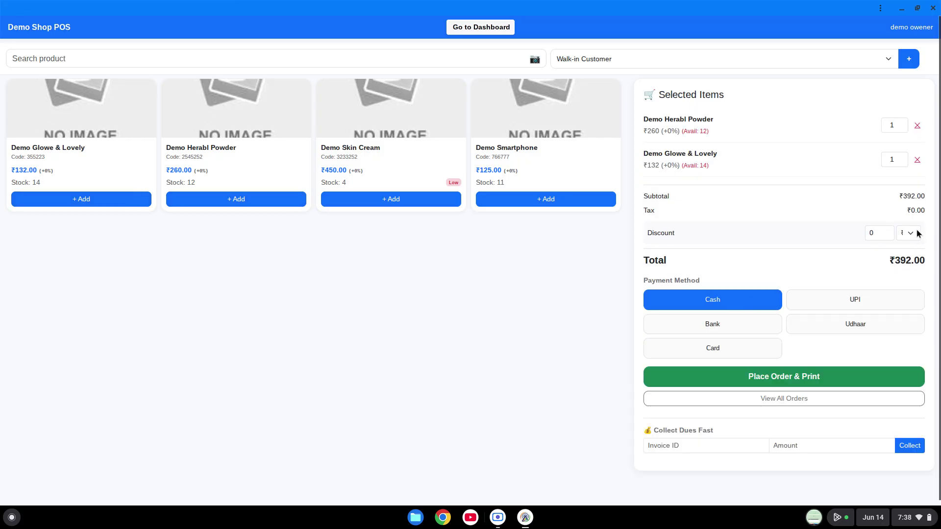
pyautogui.click(853, 324)
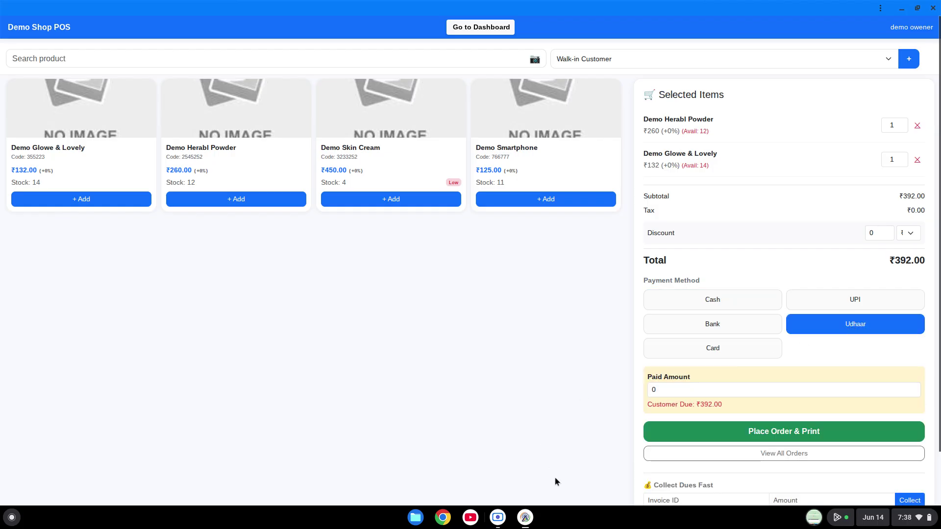
pyautogui.click(679, 391)
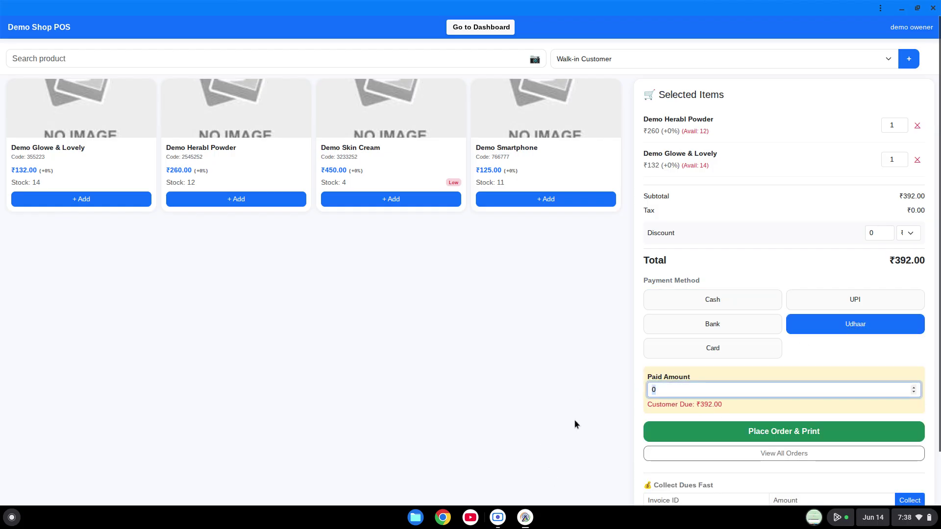
pyautogui.write('192')
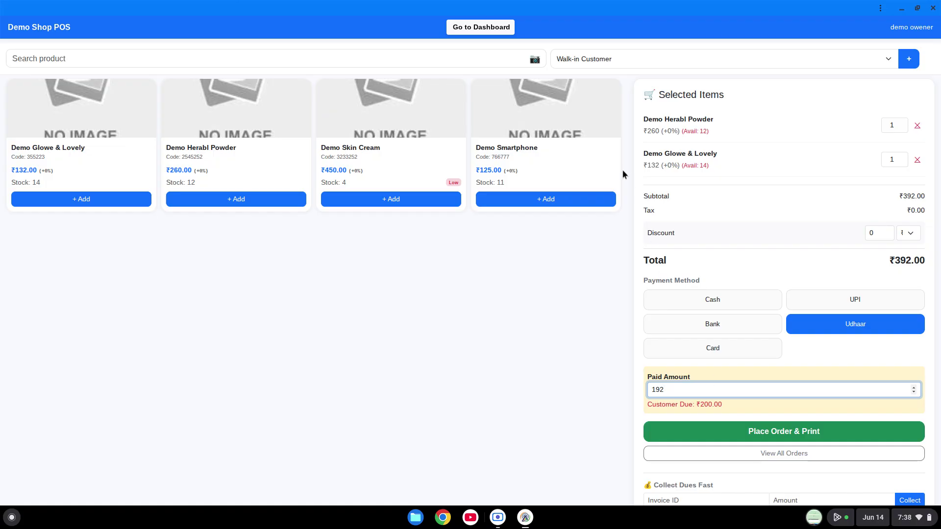
# Assign the sale to the existing customer with ₹368 dues, place the order and acknowledge the message
pyautogui.click(600, 63)
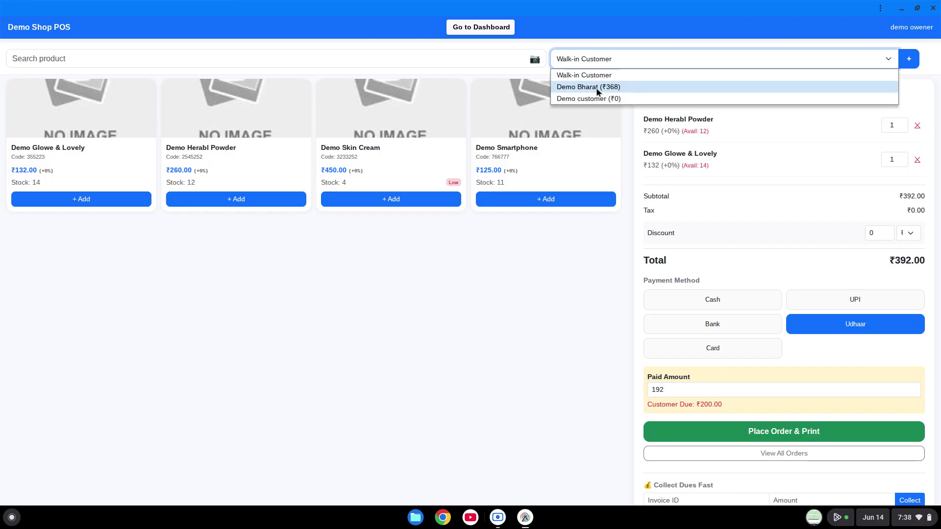
pyautogui.click(594, 87)
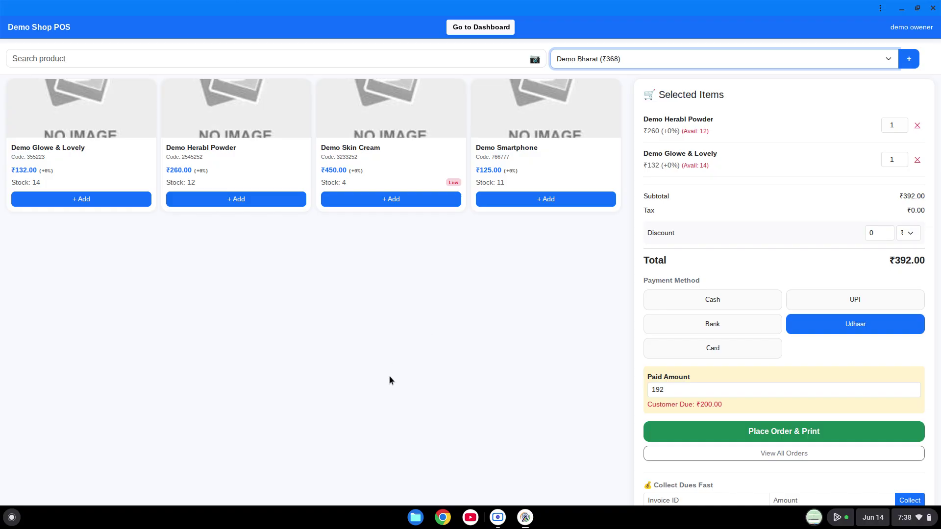
pyautogui.click(820, 434)
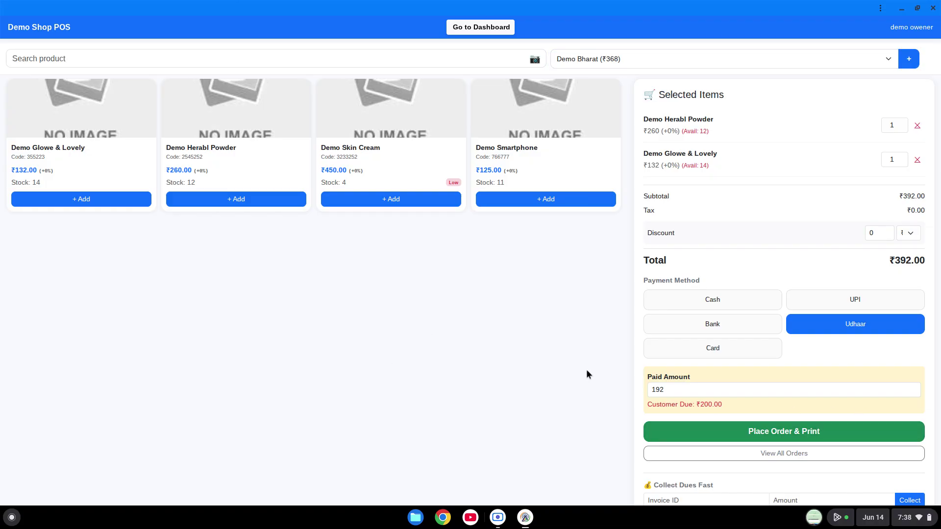
pyautogui.click(554, 66)
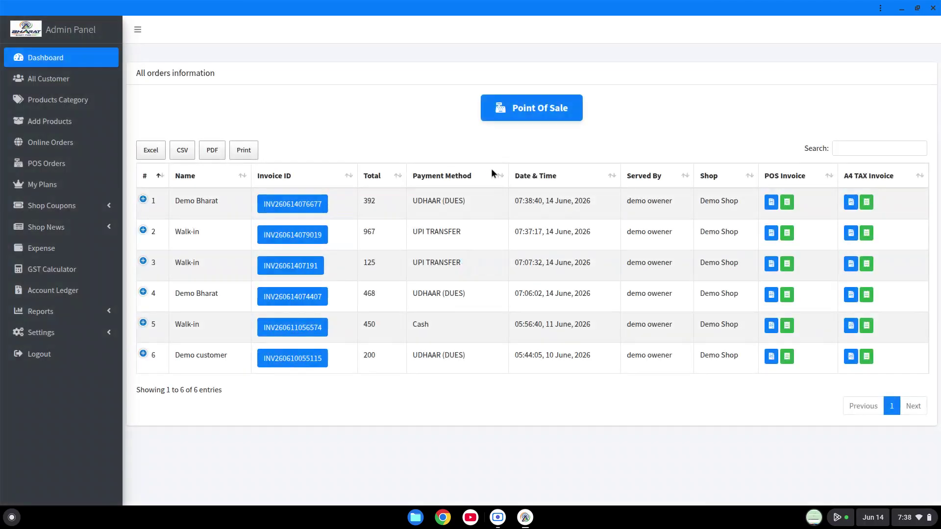
# View the POS invoice of the new Udhaar order and check the customer's outstanding dues in the Point Of Sale customer list
pyautogui.click(787, 203)
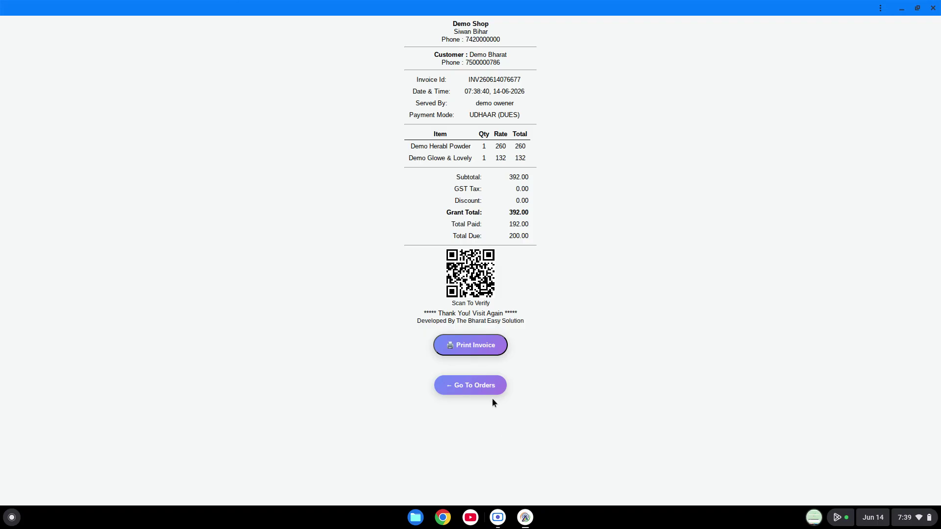
pyautogui.click(482, 384)
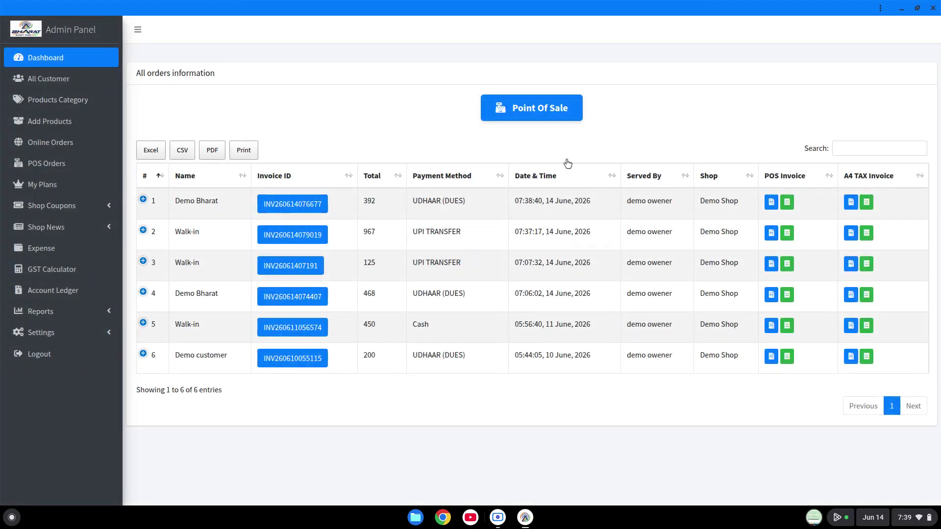
pyautogui.click(552, 117)
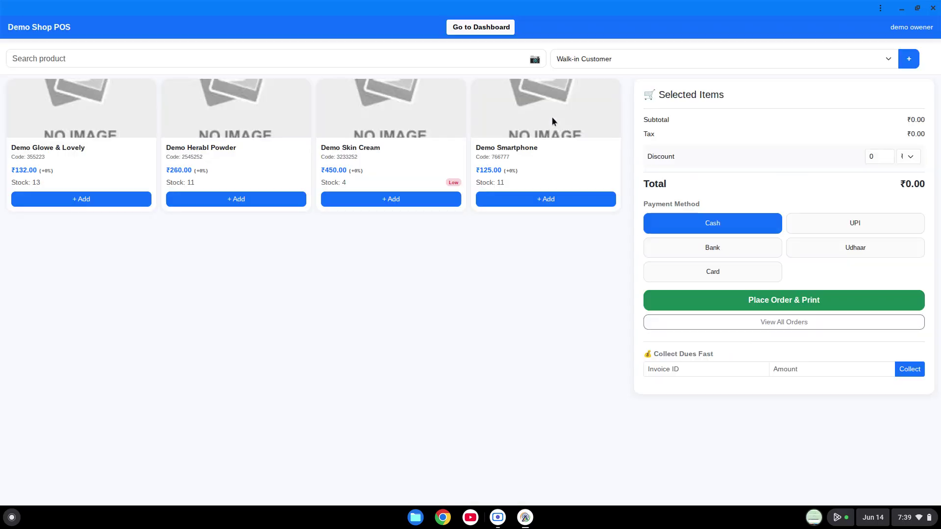
pyautogui.click(634, 58)
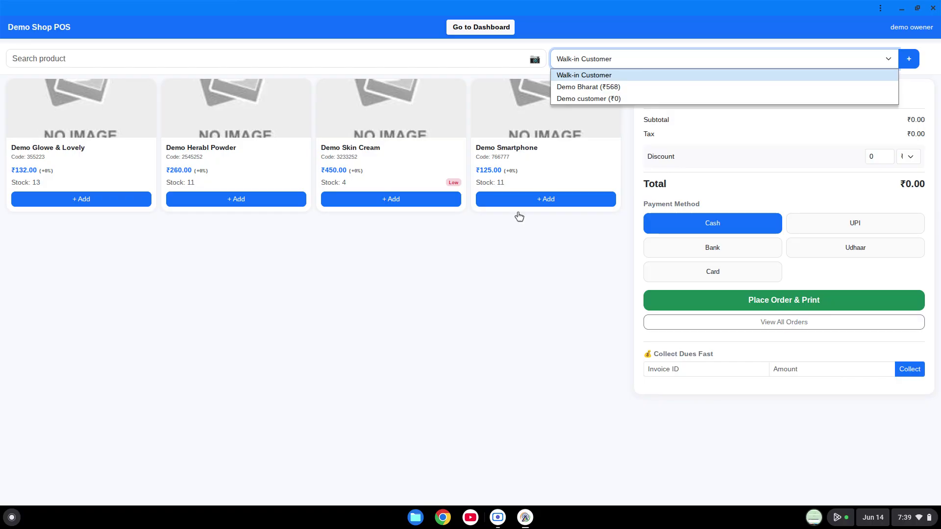
pyautogui.click(504, 29)
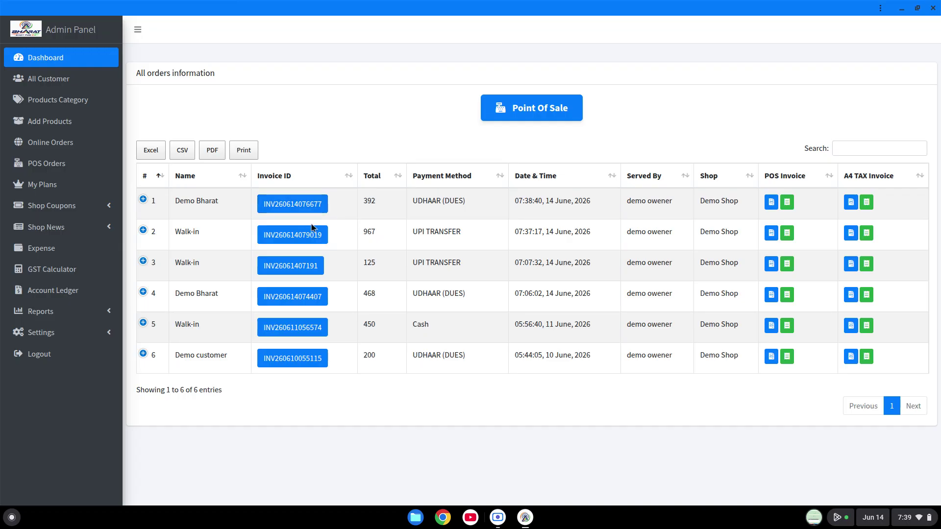
# Filter the orders list by the credit customer's name and copy the invoice ID of the order totalling 392
pyautogui.click(858, 150)
pyautogui.write('demo')
pyautogui.write('bharat')
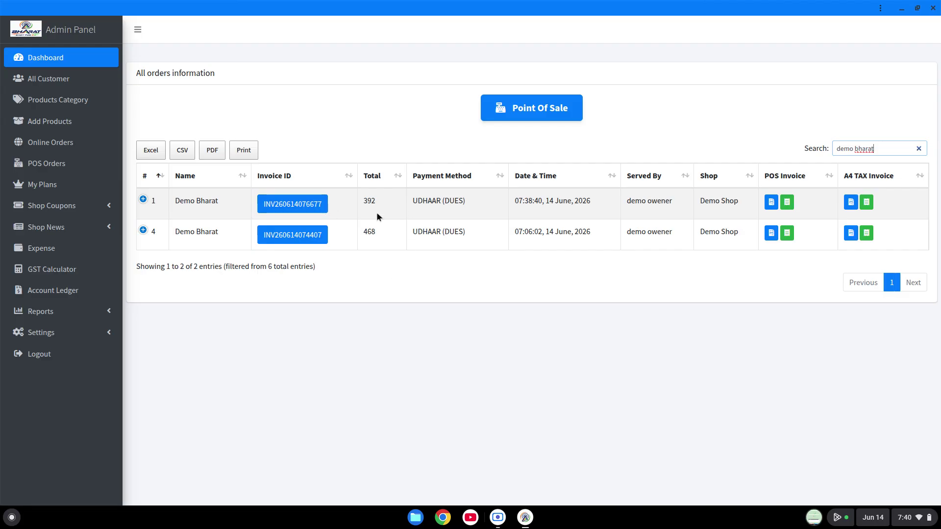
pyautogui.click(300, 208)
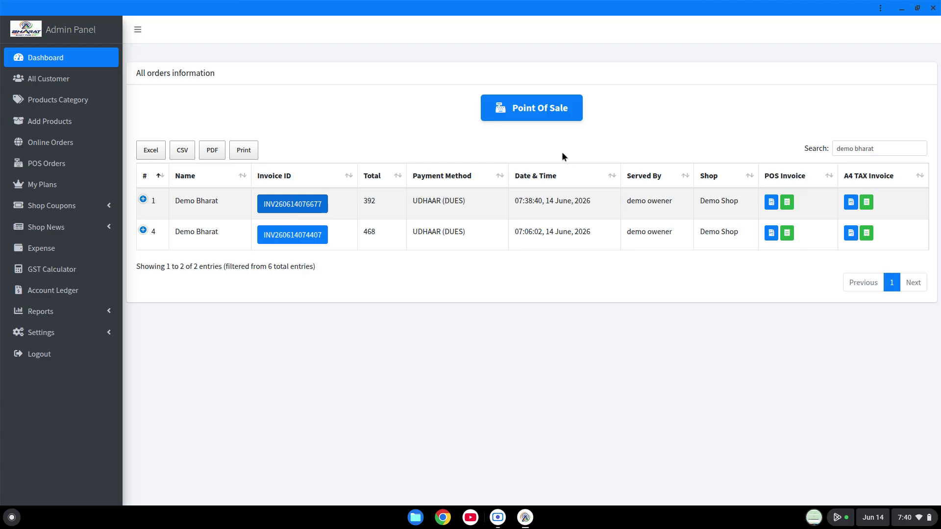
# Collect a due payment of 200 in the Point Of Sale against the copied invoice ID
pyautogui.click(561, 121)
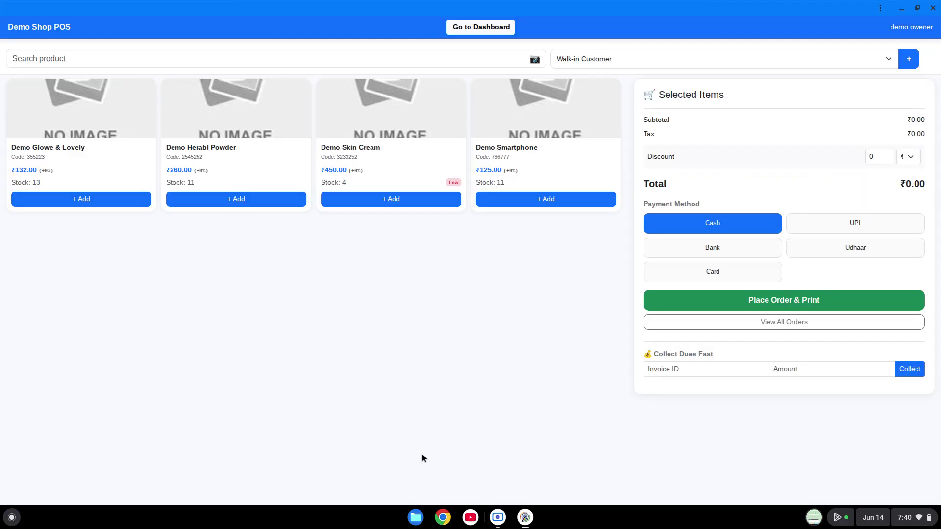
pyautogui.click(672, 371)
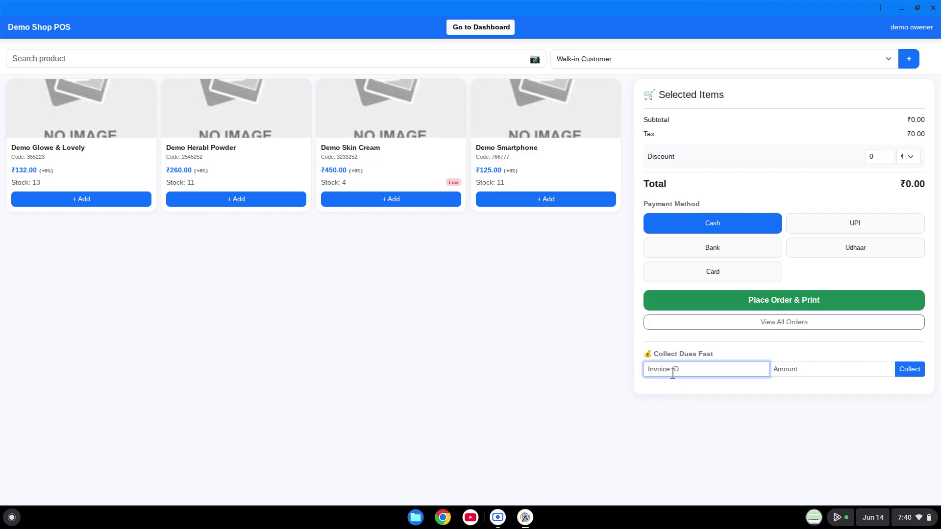
pyautogui.hotkey('ctrl', 'v')
pyautogui.click(567, 374)
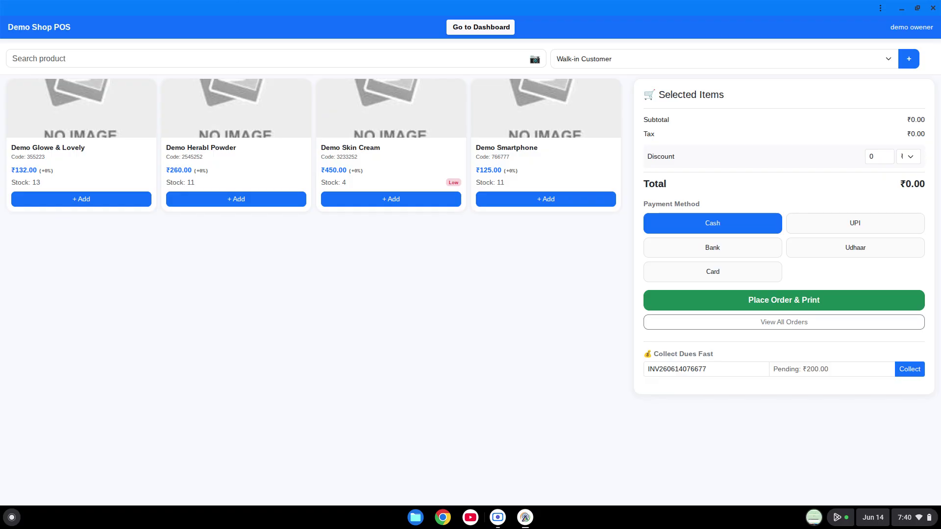
pyautogui.click(853, 371)
pyautogui.write('200')
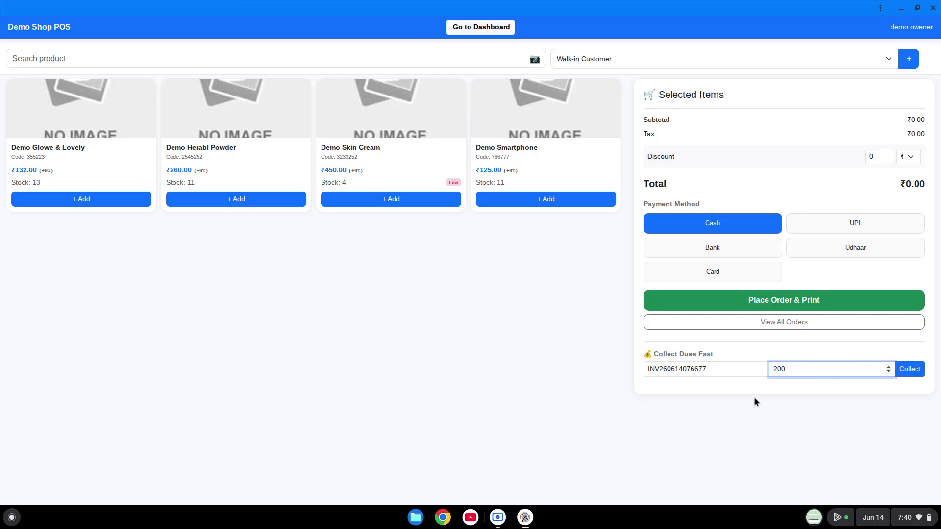
pyautogui.click(907, 370)
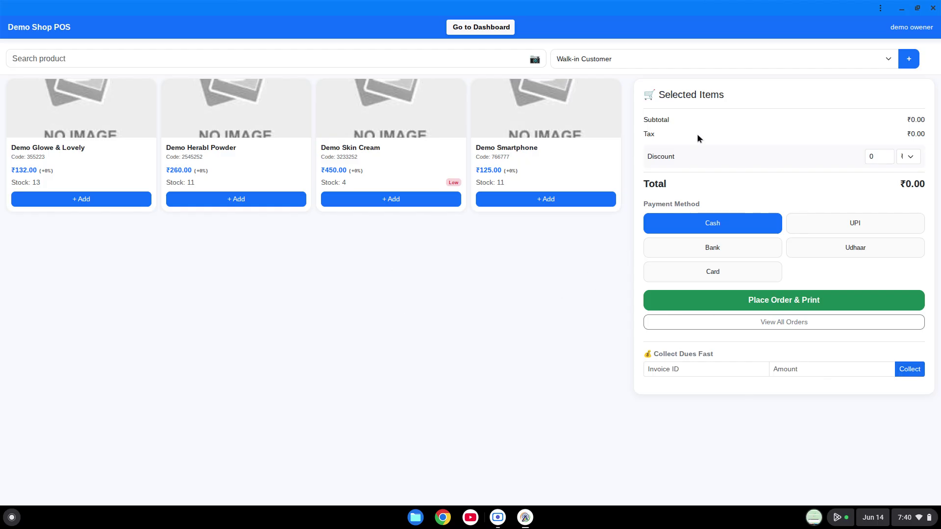
# Check the customer's dues in the customer list and view the POS invoice of the order whose due was collected
pyautogui.click(665, 60)
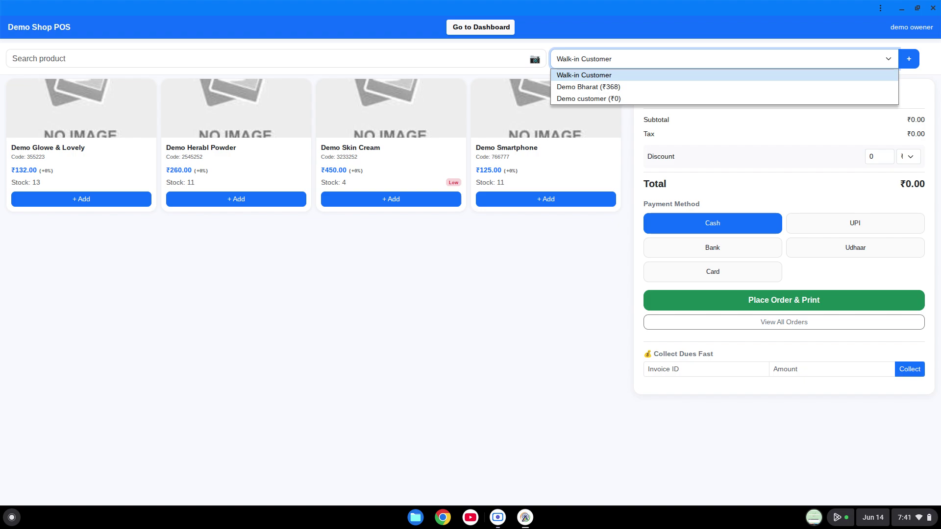
pyautogui.click(819, 331)
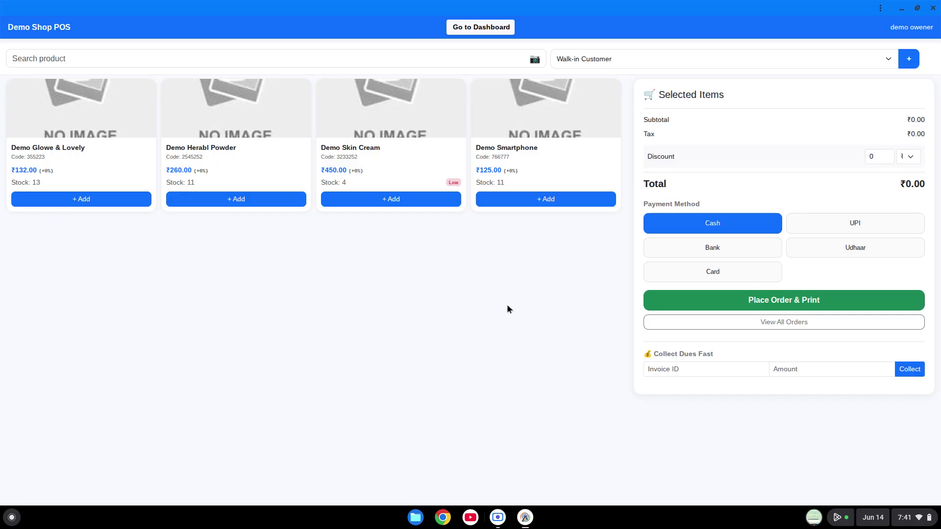
pyautogui.click(799, 325)
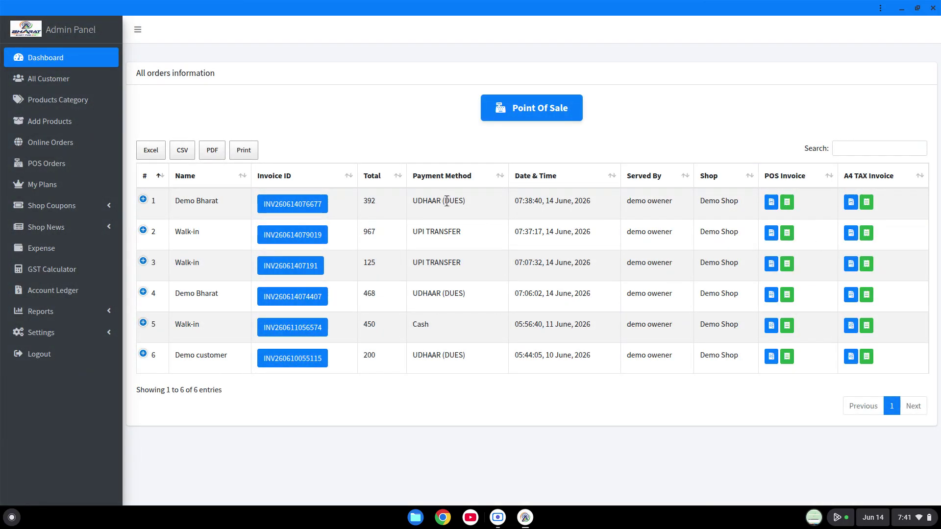
pyautogui.click(786, 202)
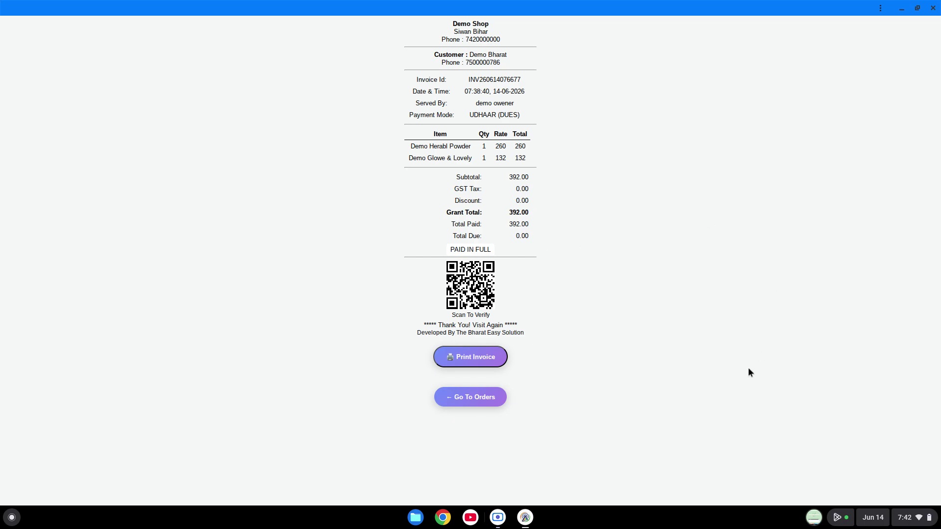
pyautogui.click(495, 402)
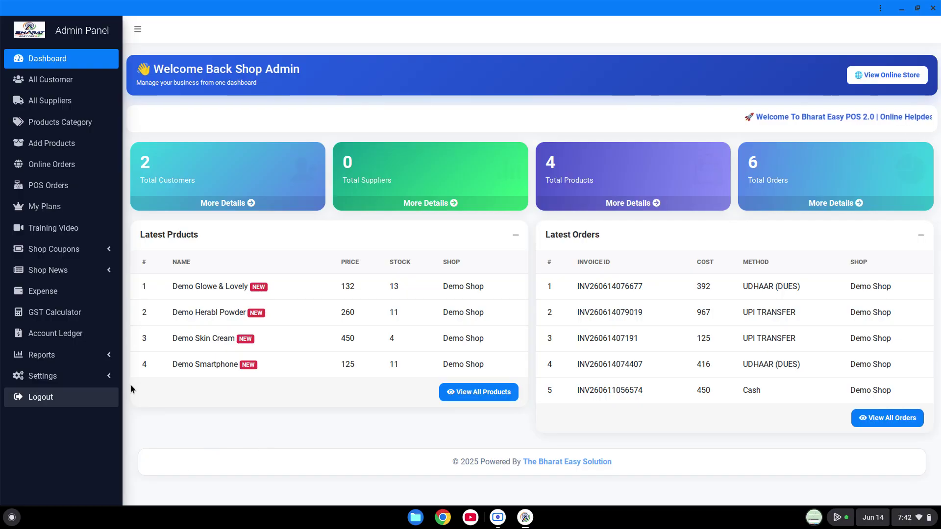
# View the GST Calculator and return to the dashboard
pyautogui.click(58, 313)
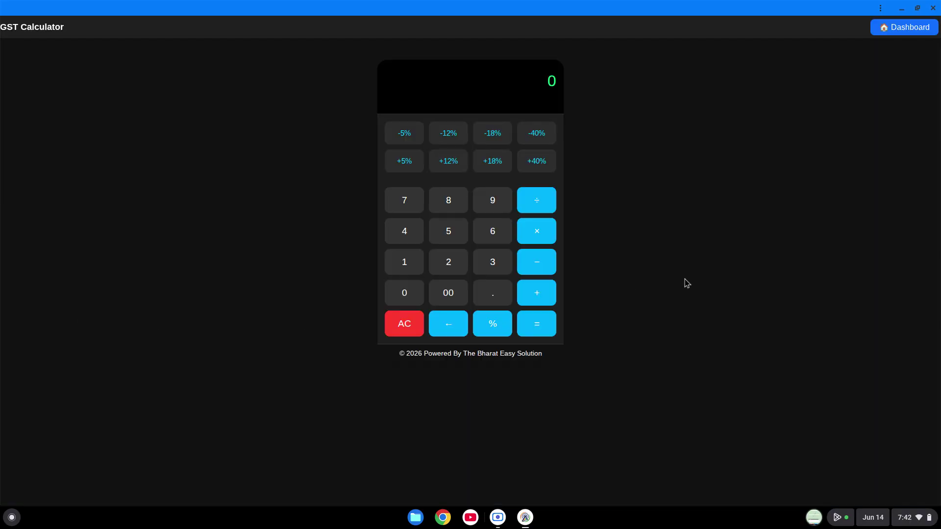
pyautogui.click(903, 33)
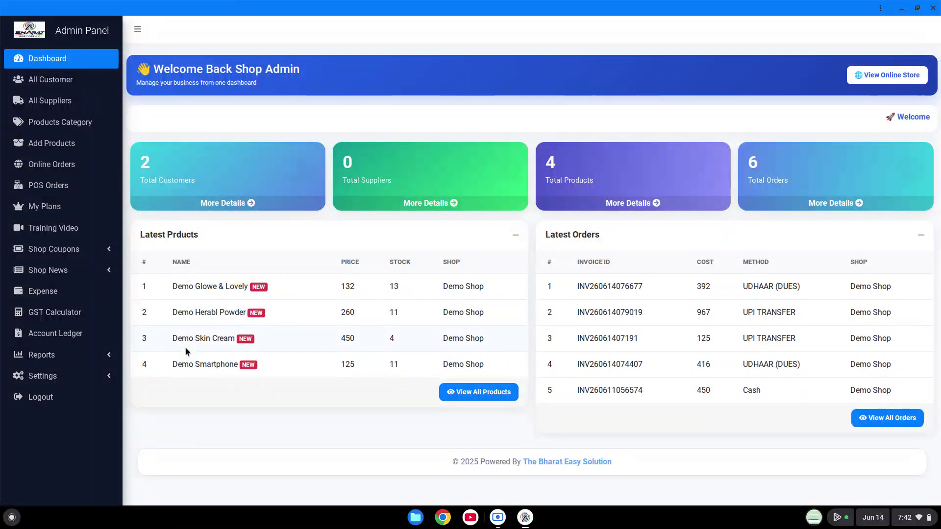
# View the Profit & Loss Report for Demo Shop, including its net sales and total profit summary
pyautogui.click(105, 363)
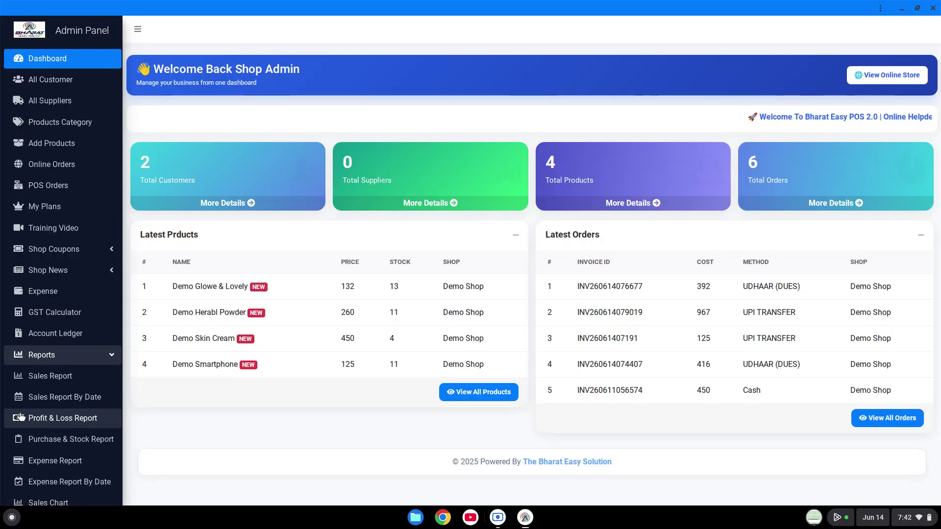
pyautogui.scroll(-1, 44, 419)
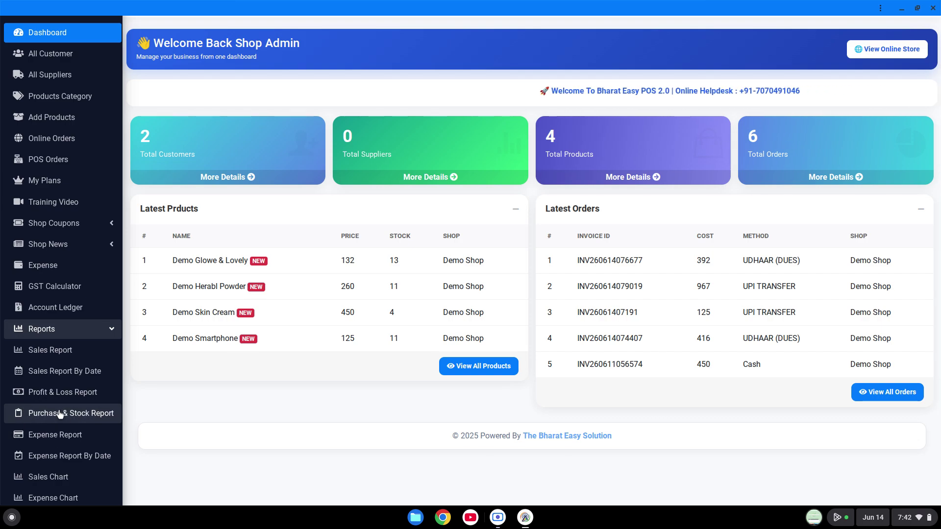
pyautogui.click(75, 393)
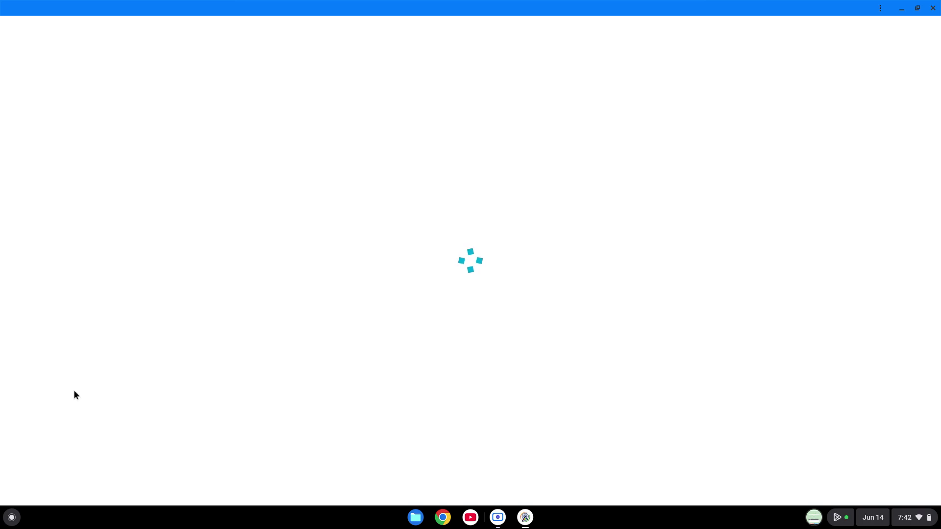
pyautogui.click(171, 105)
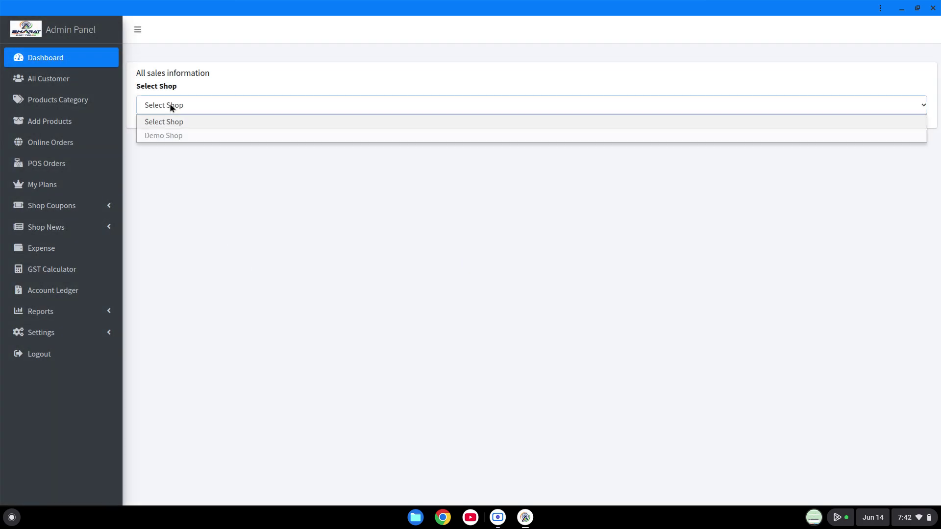
pyautogui.click(184, 135)
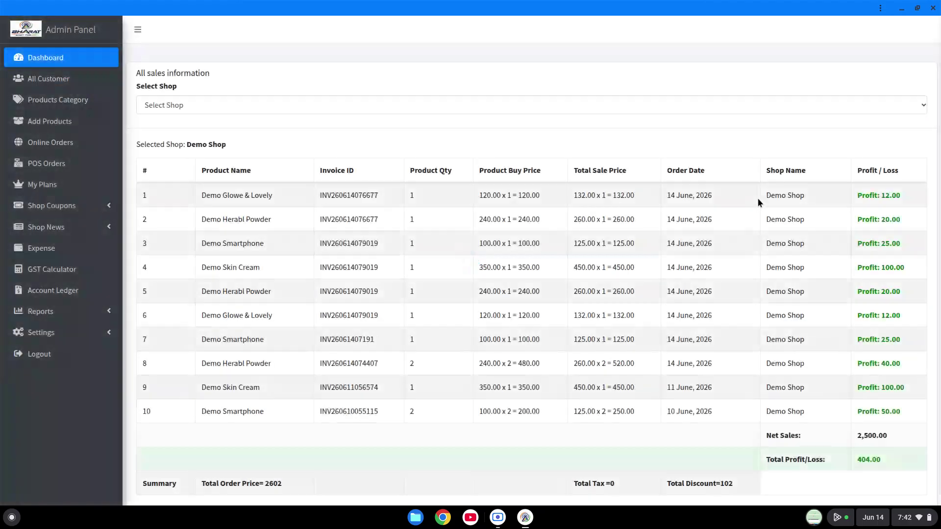
pyautogui.scroll(-1, 593, 246)
pyautogui.scroll(1, 592, 251)
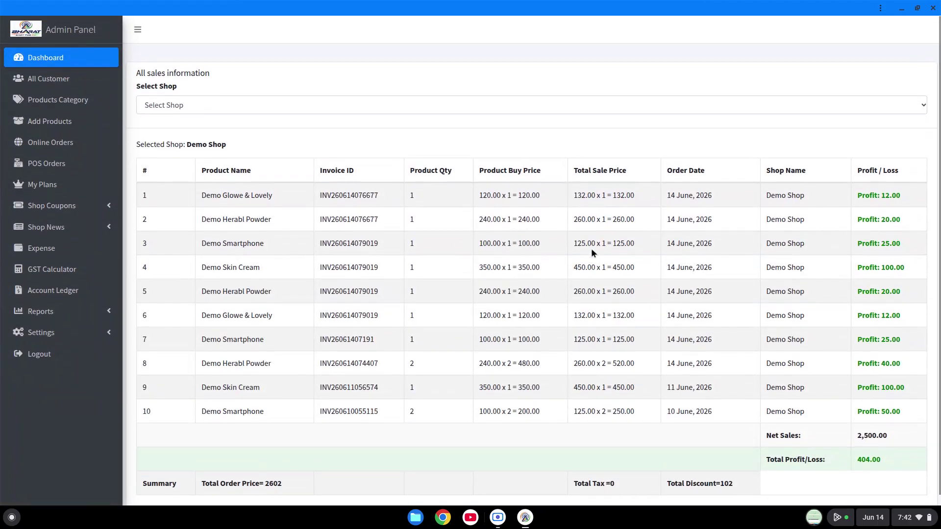
pyautogui.scroll(-1, 592, 249)
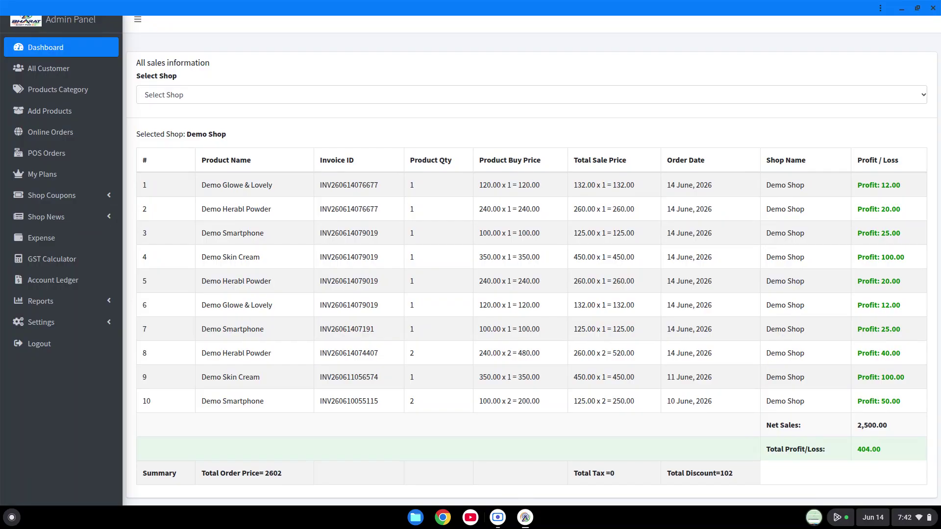
# Show the available report and settings options in the admin panel, and return to the dashboard
pyautogui.click(104, 322)
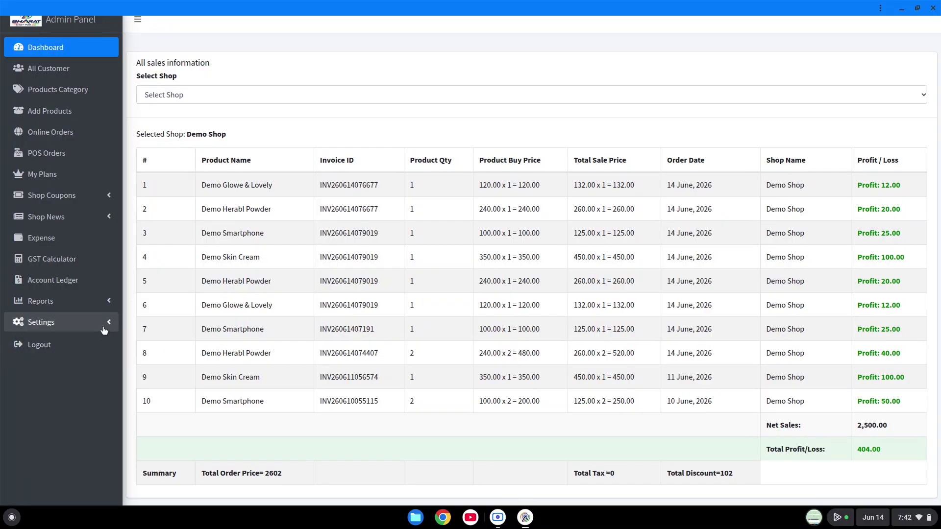
pyautogui.click(102, 311)
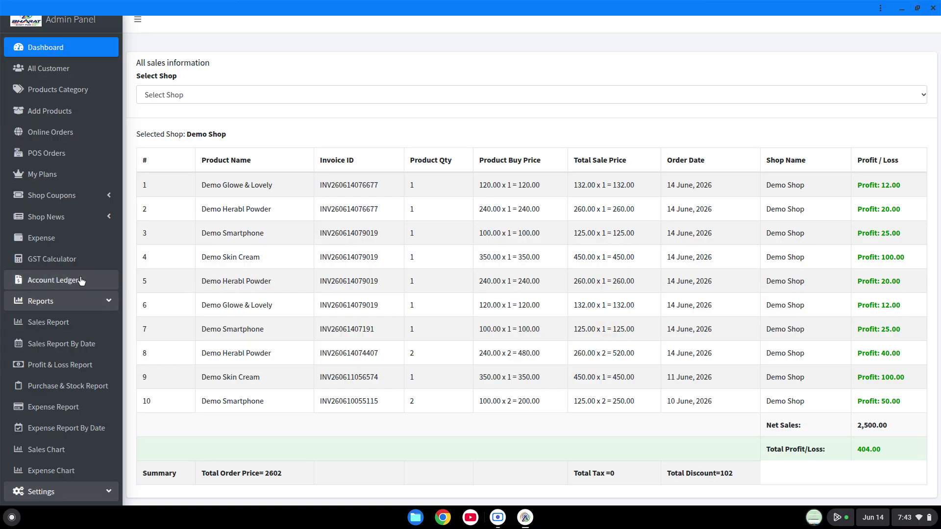
pyautogui.scroll(1, 82, 281)
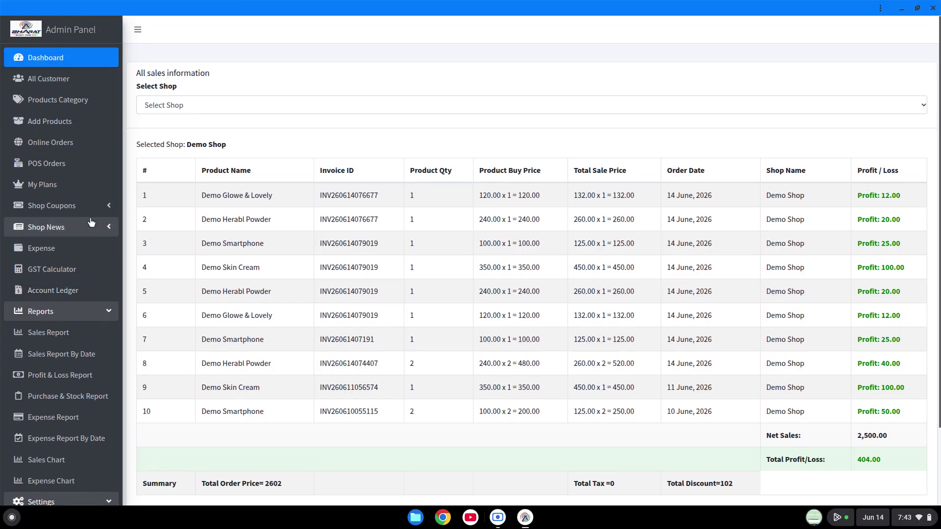
pyautogui.click(93, 60)
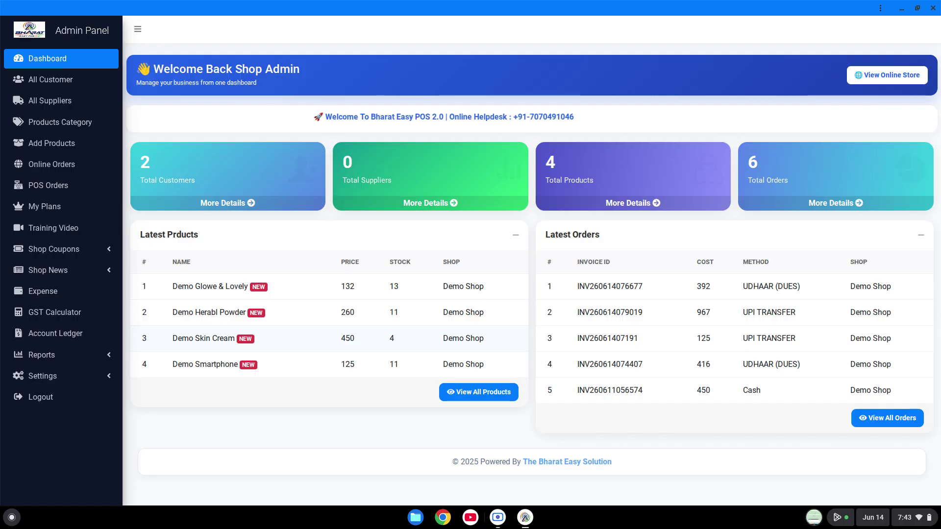
pyautogui.click(498, 518)
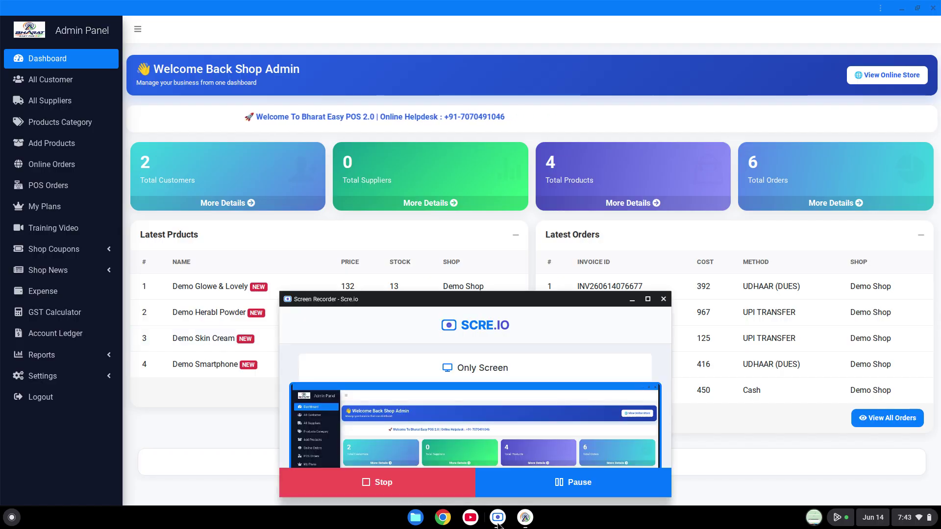